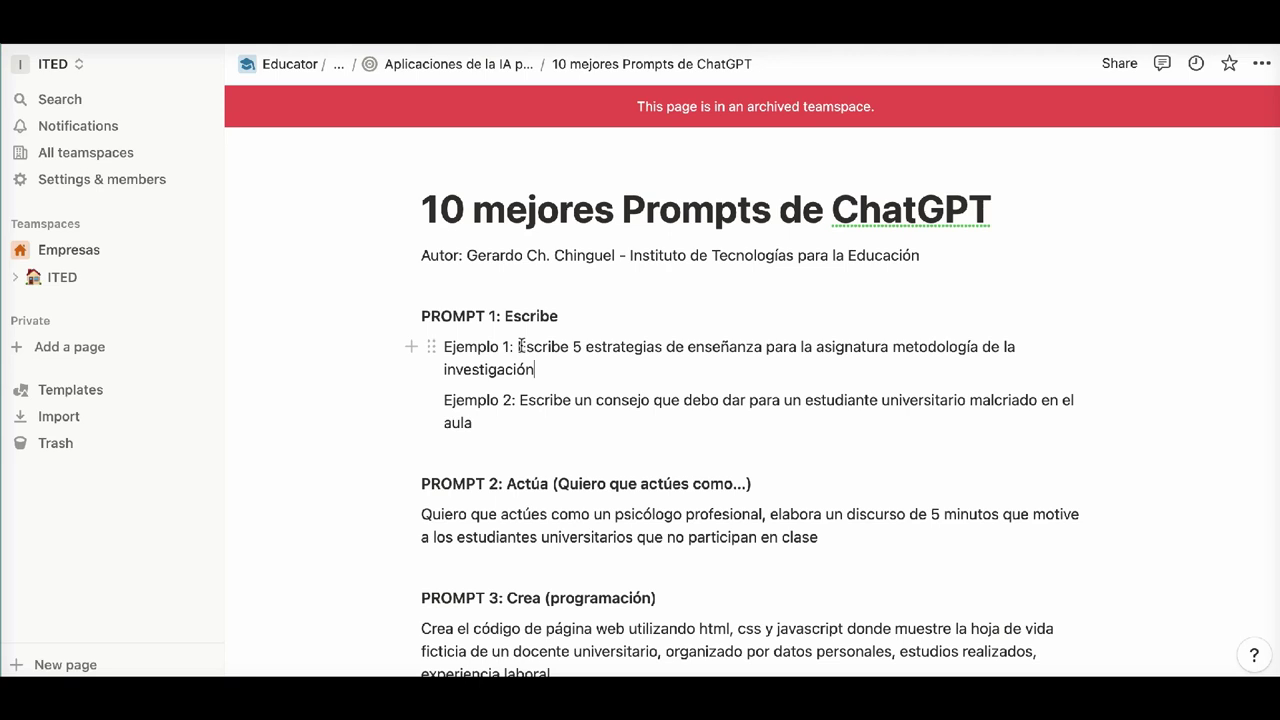
Copy the Ejemplo 1 prompt under PROMPT 1, from "Escribe 5 estrategias" to the end of the line, without its label
double_click(523, 346)
left_click(580, 346)
left_click_drag(575, 346, 634, 360)
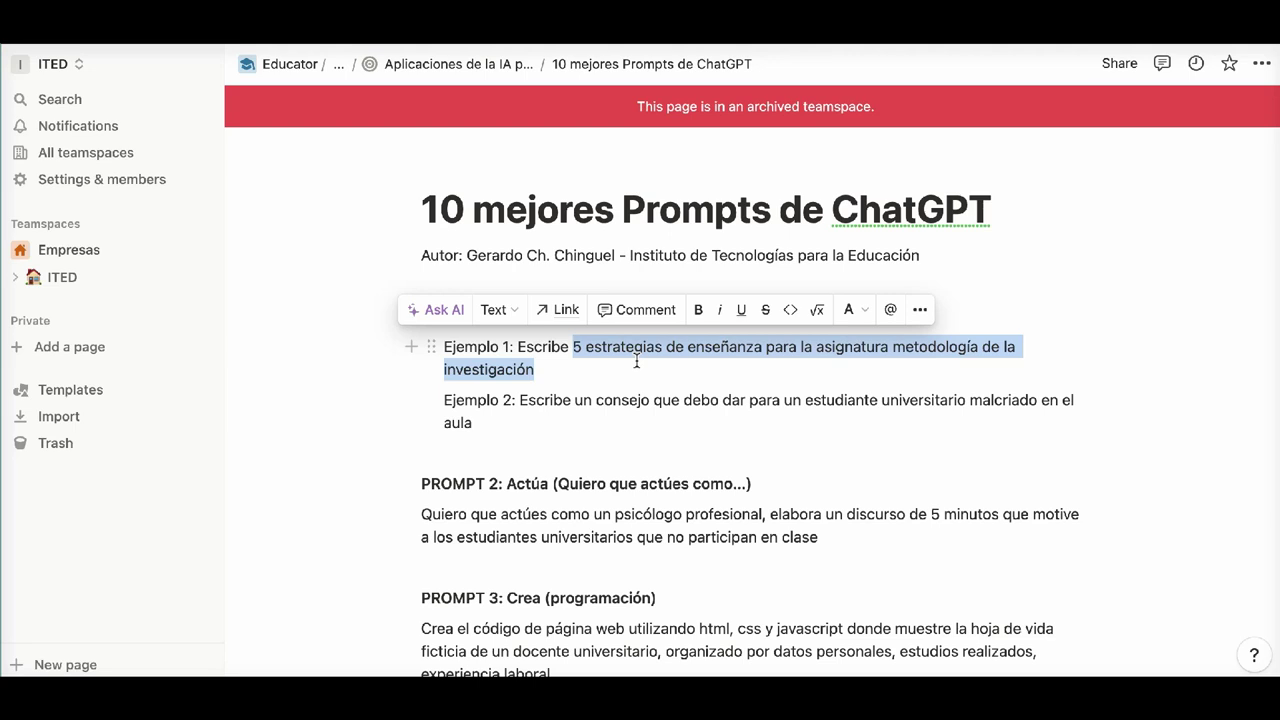
left_click(603, 360)
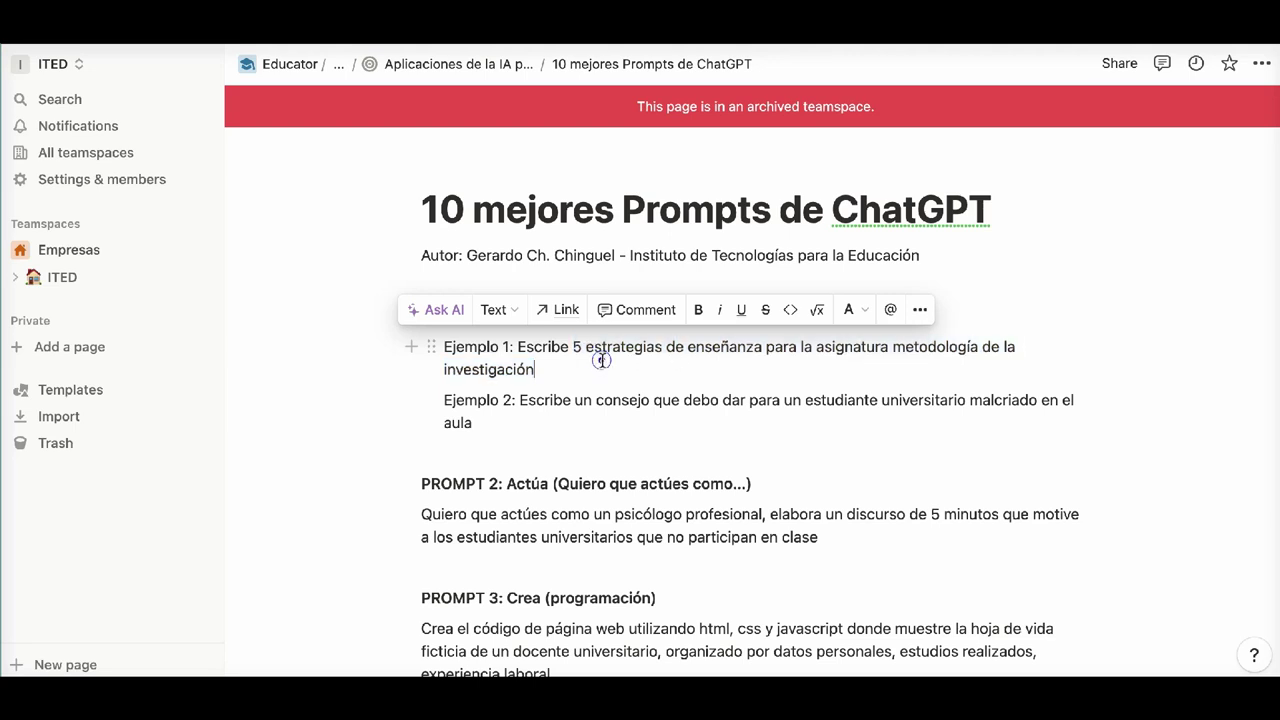
left_click(517, 346, "shift")
key("ctrl+c")
left_click(561, 357)
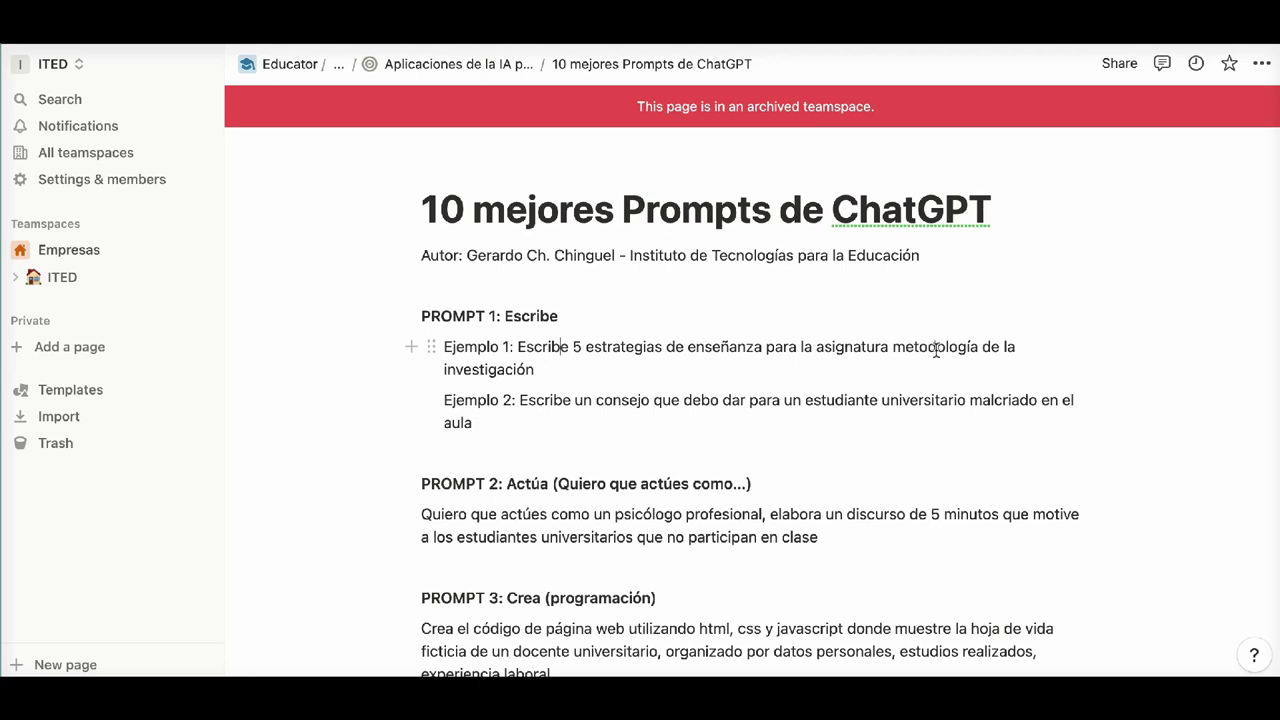
left_click(670, 372)
double_click(535, 400)
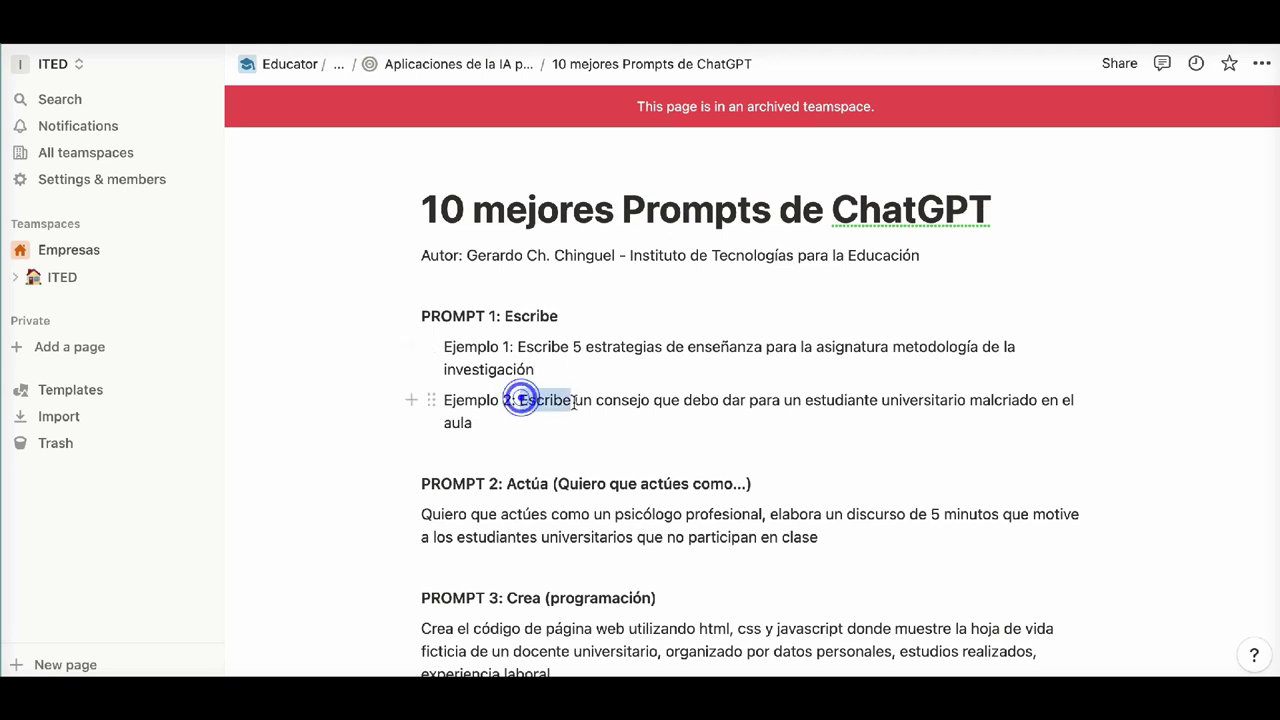
left_click(697, 402)
left_click(787, 412)
Switch to ChatGPT and send the prompt "Escribe 5 estrategias de enseñanza para la asignatura metodología de la investigación"
left_click_drag(518, 346, 540, 370)
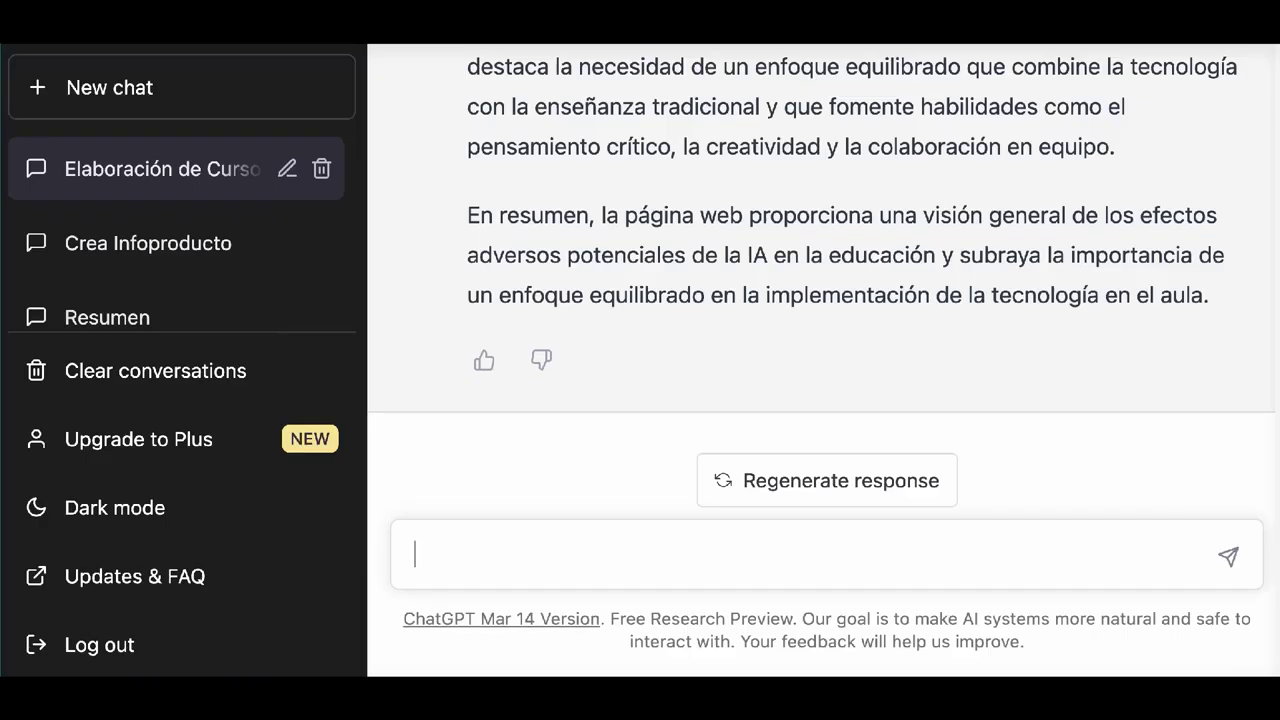
key("ctrl+v")
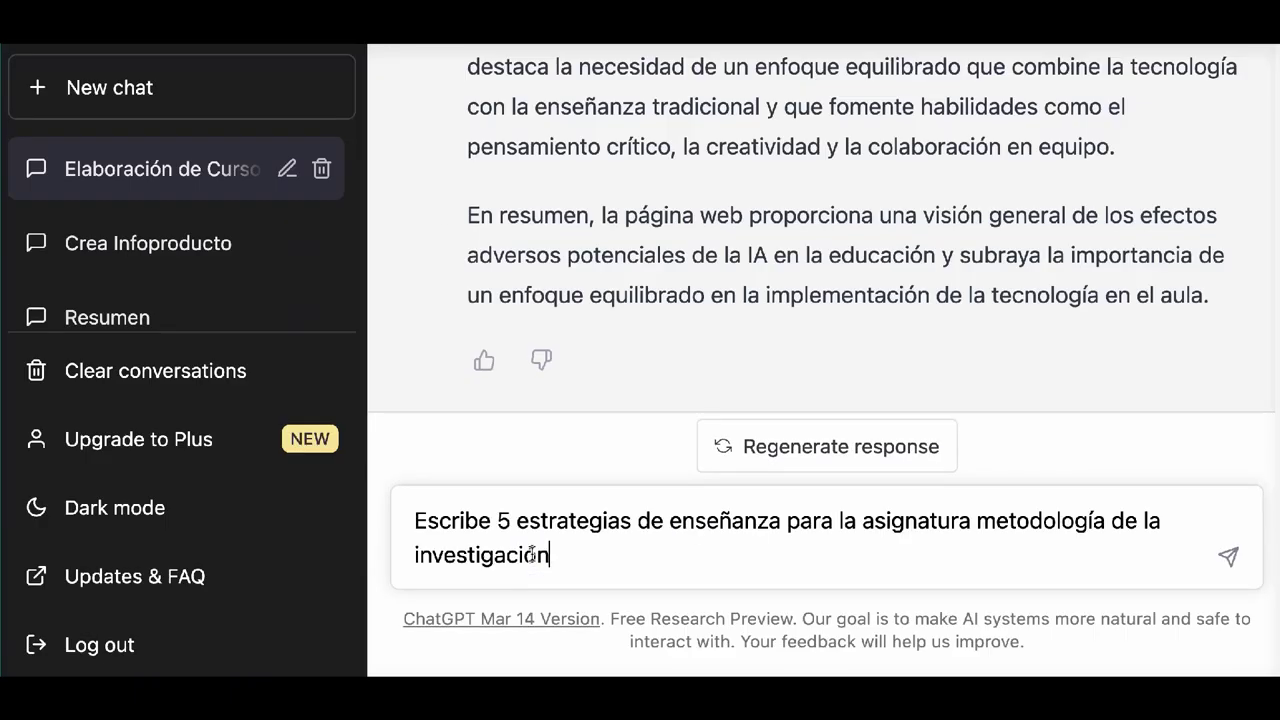
key("Return")
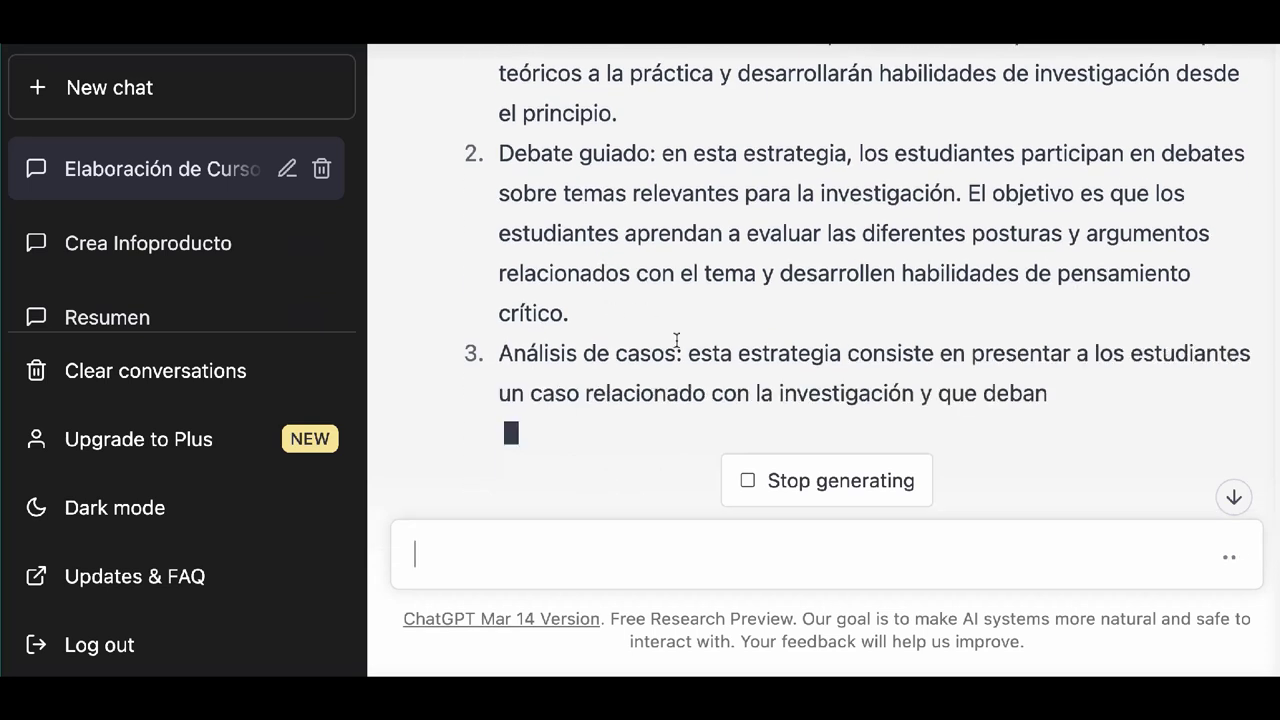
Examine the beginning of the generated response and the number of strategies it announces
scroll(676, 340, "up", 5)
scroll(676, 345, "down", 1)
scroll(668, 130, "up", 1)
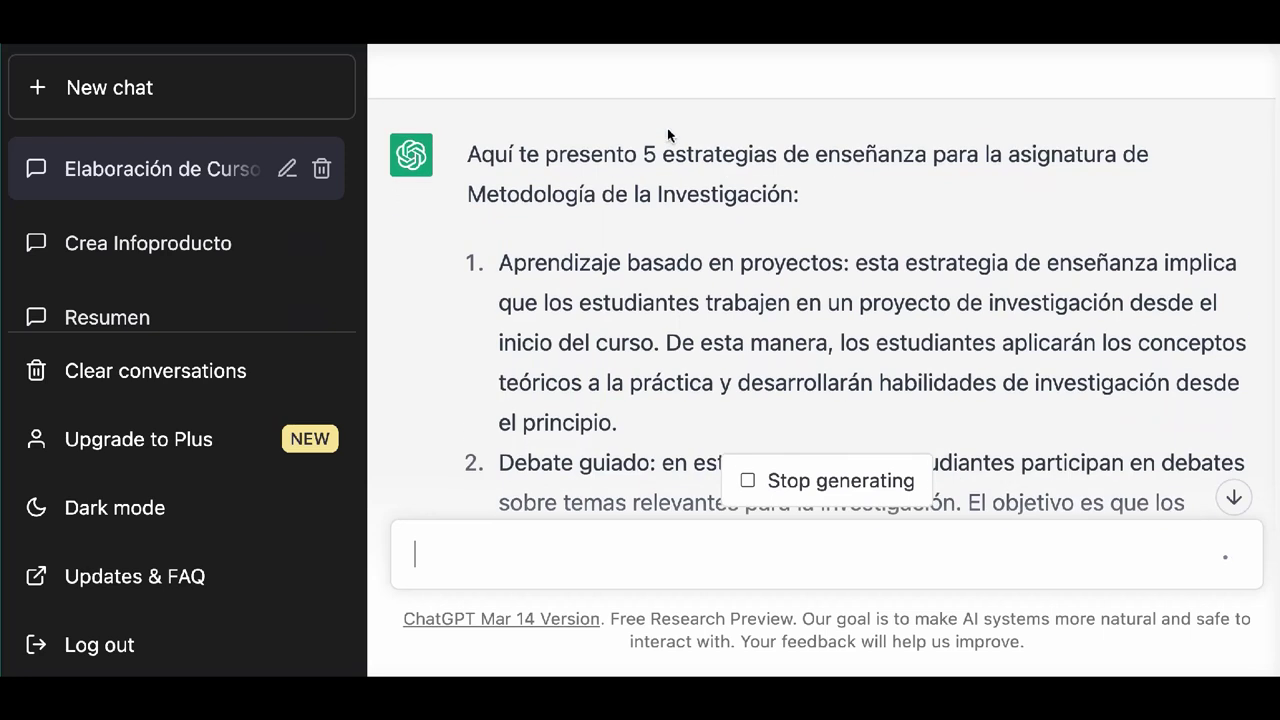
double_click(649, 153)
double_click(648, 154)
double_click(648, 154)
left_click(645, 154)
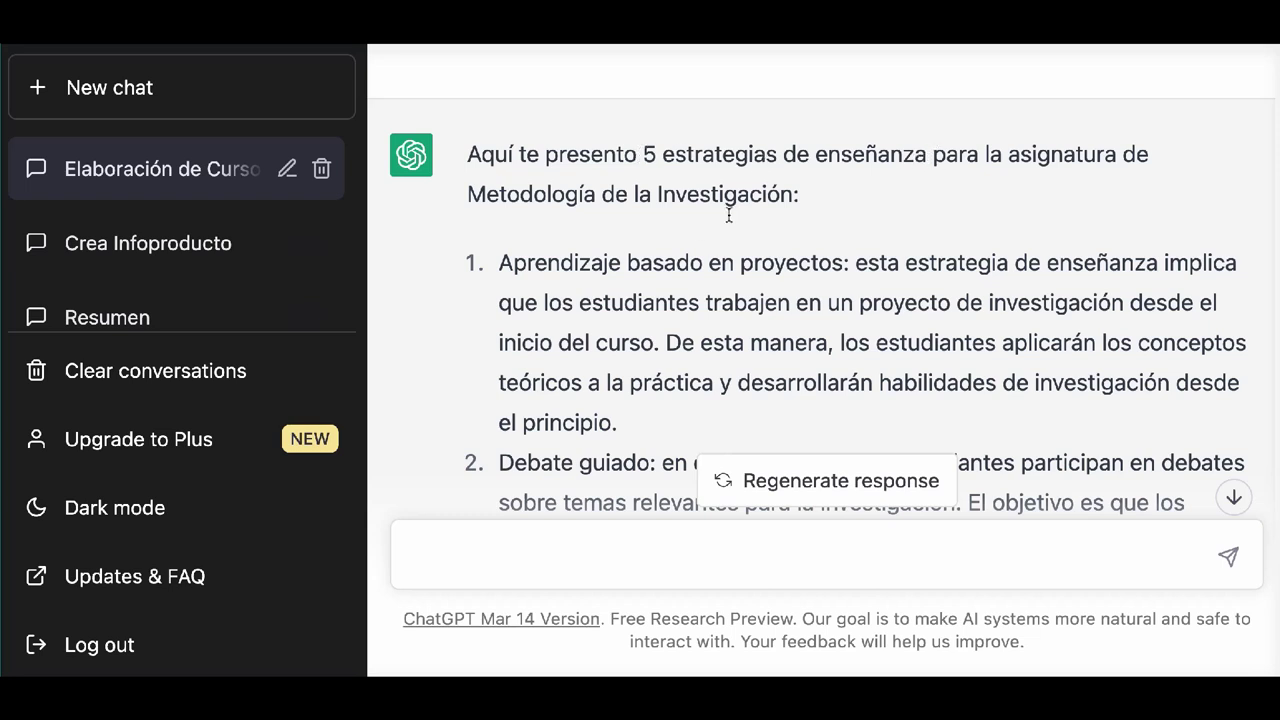
Copy the response's introductory sentence about the 5 teaching strategies into the message box
left_click_drag(812, 200, 470, 152)
key("ctrl+c")
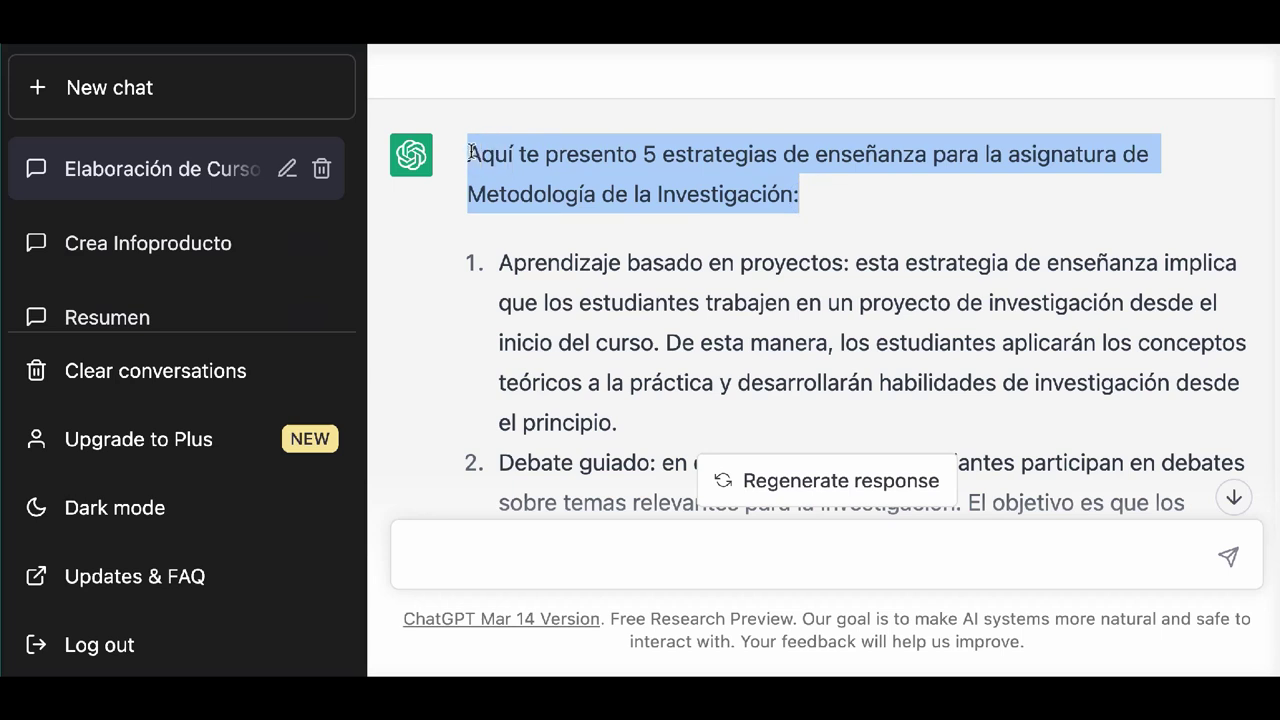
left_click(588, 550)
key("ctrl+v")
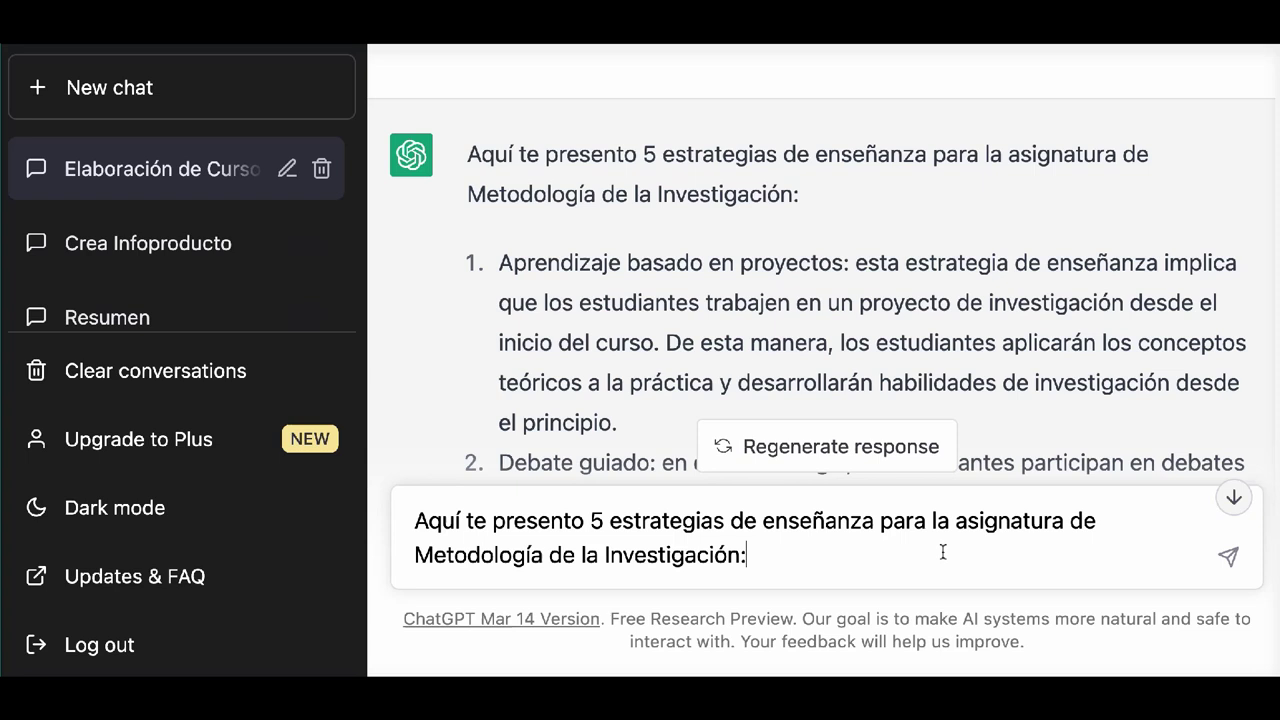
Replace the message's final colon with "de estudiantes universitarios de primer semestre" and send it
key("BackSpace")
type("de estudsn")
key("BackSpace")
key("BackSpace")
type("iantes univeers")
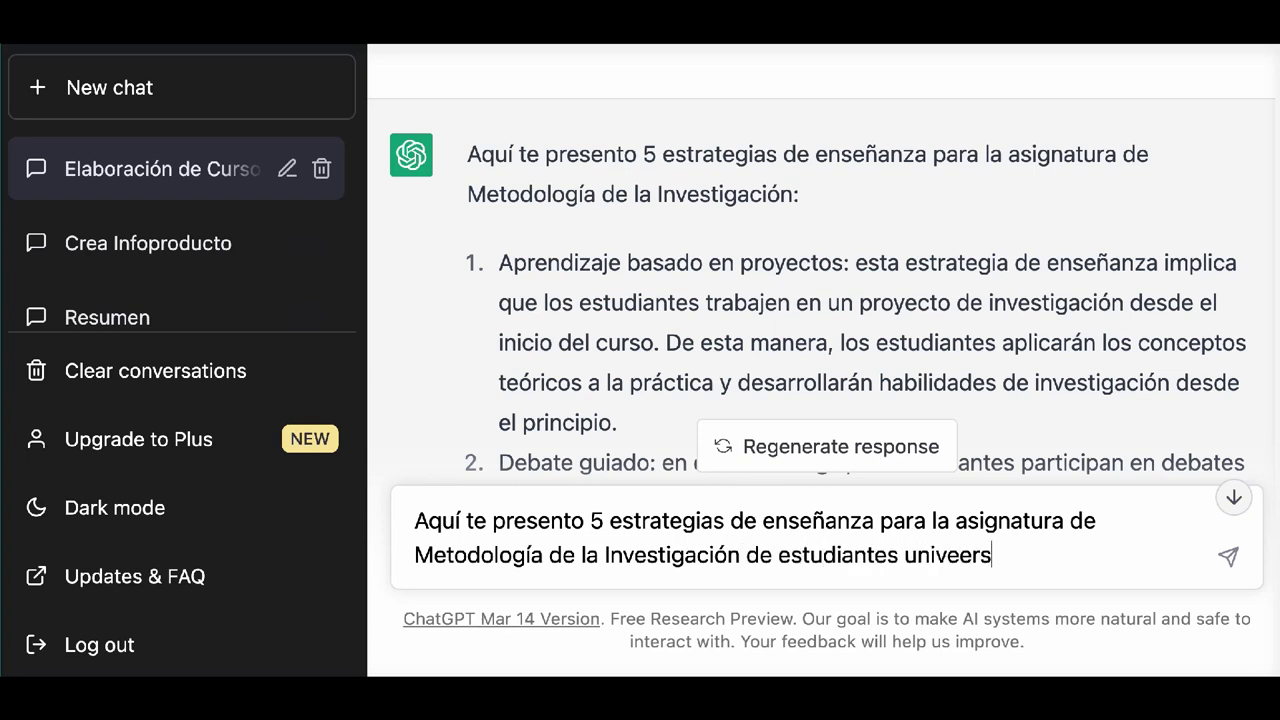
key("BackSpace")
type("sitarios de pr")
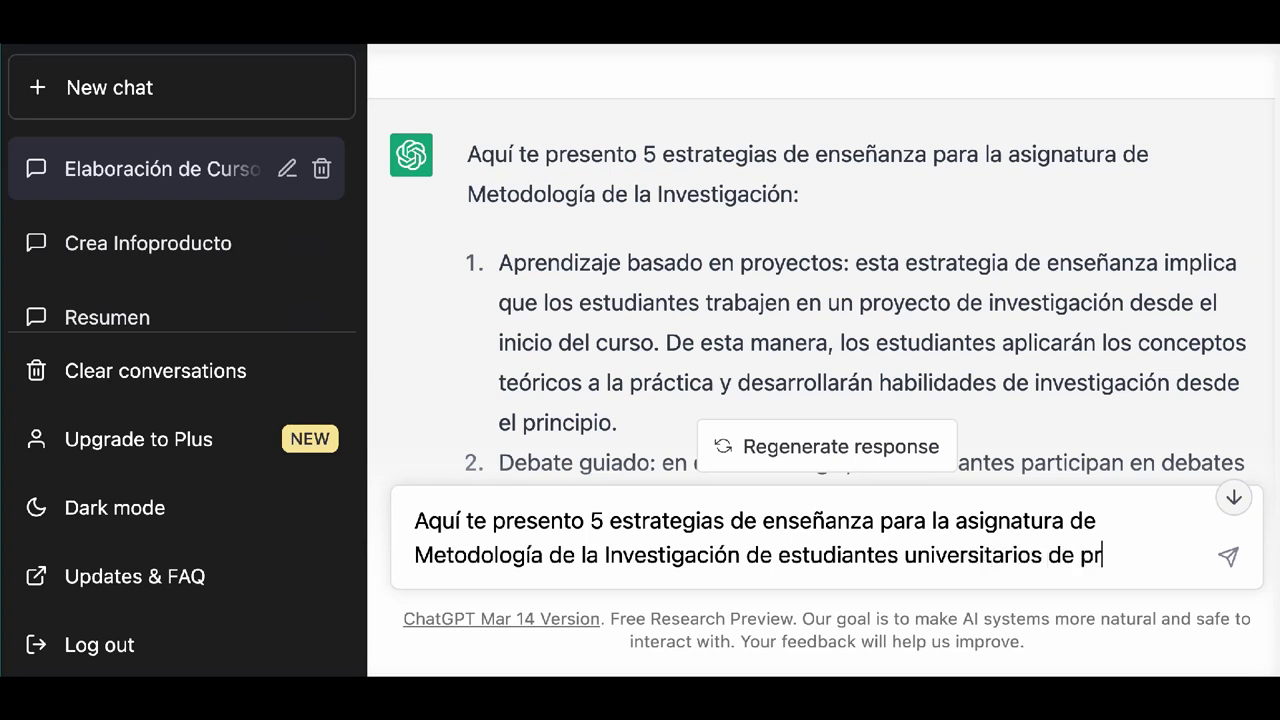
type("imer semestre")
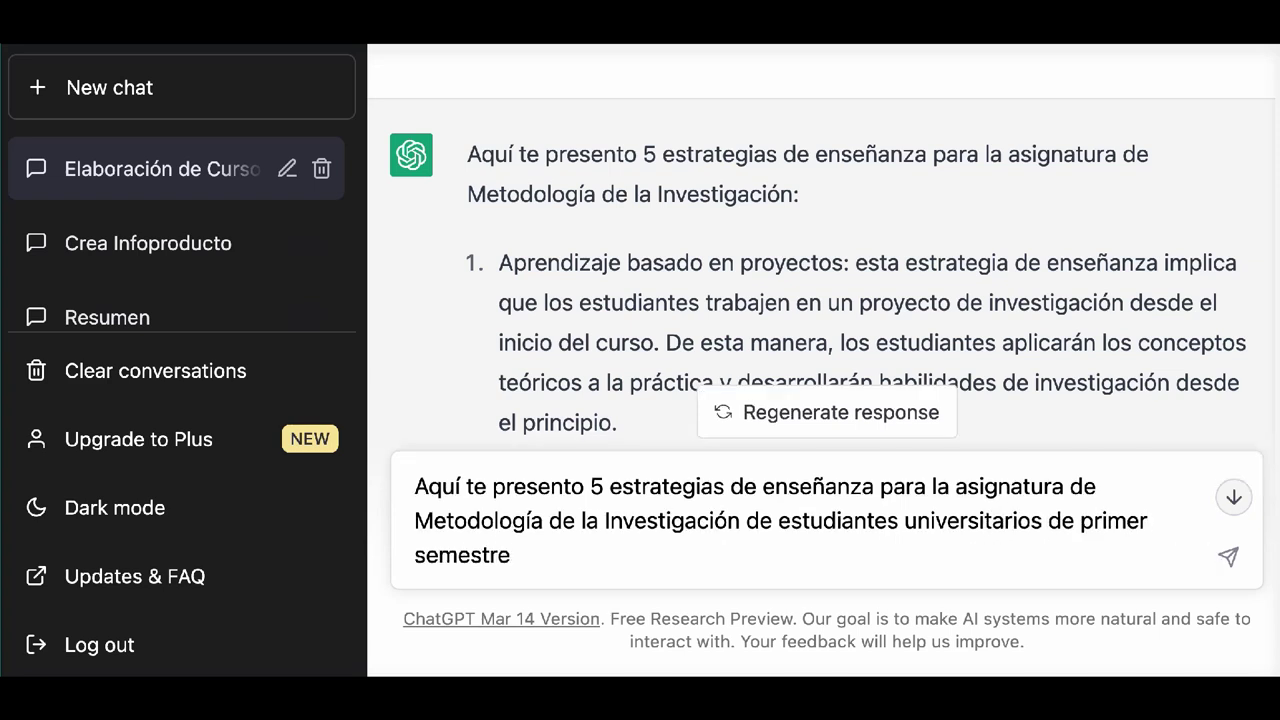
key("Return")
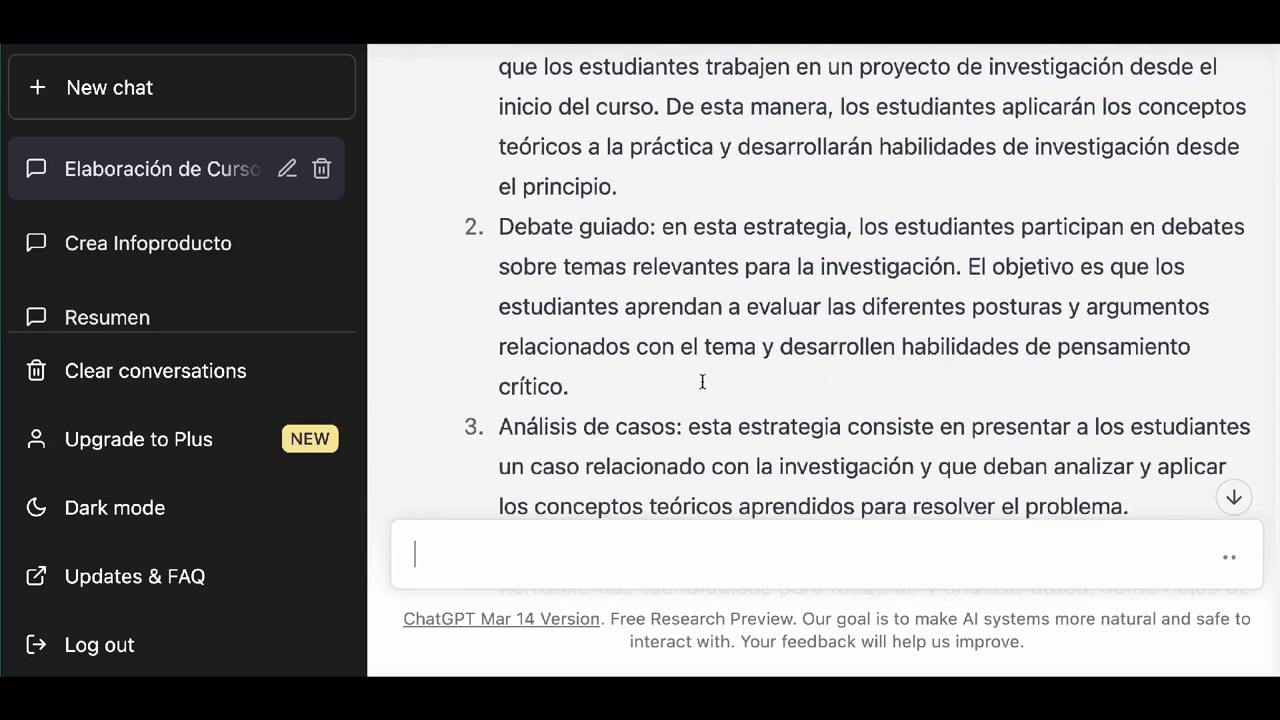
Regenerate the response to the prompt about first-semester university students
scroll(702, 387, "up", 1)
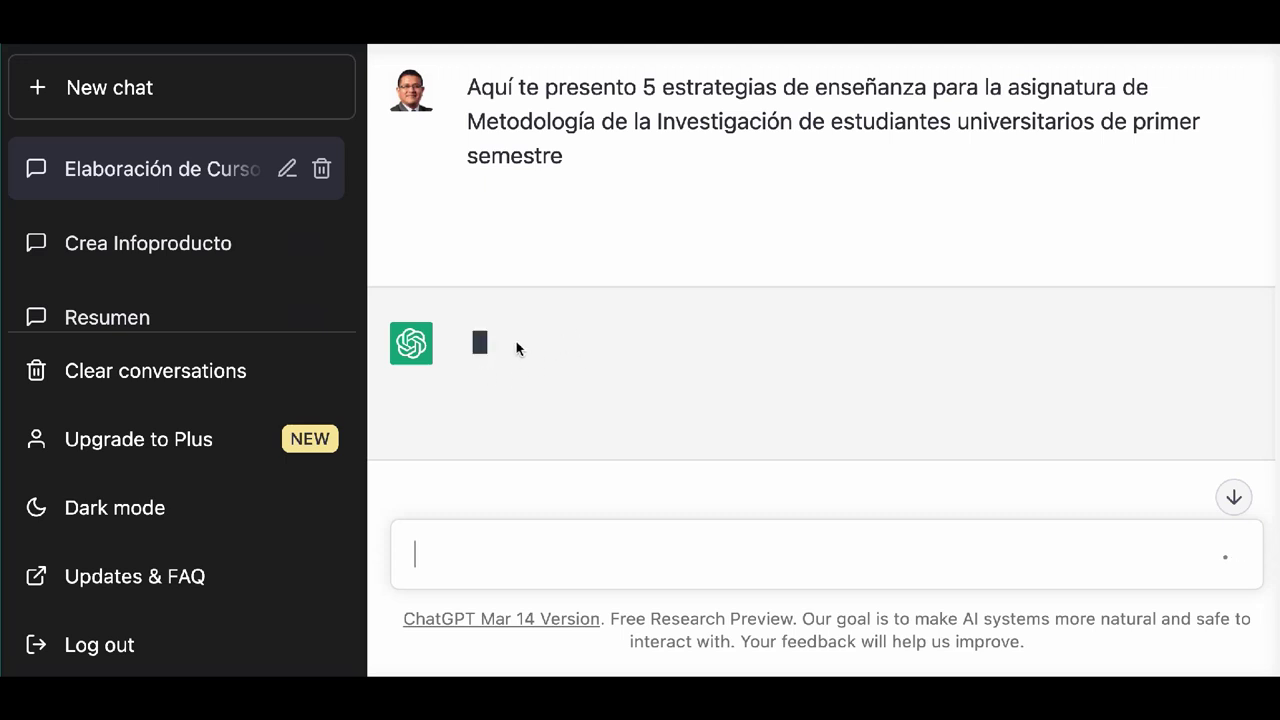
scroll(561, 332, "up", 4)
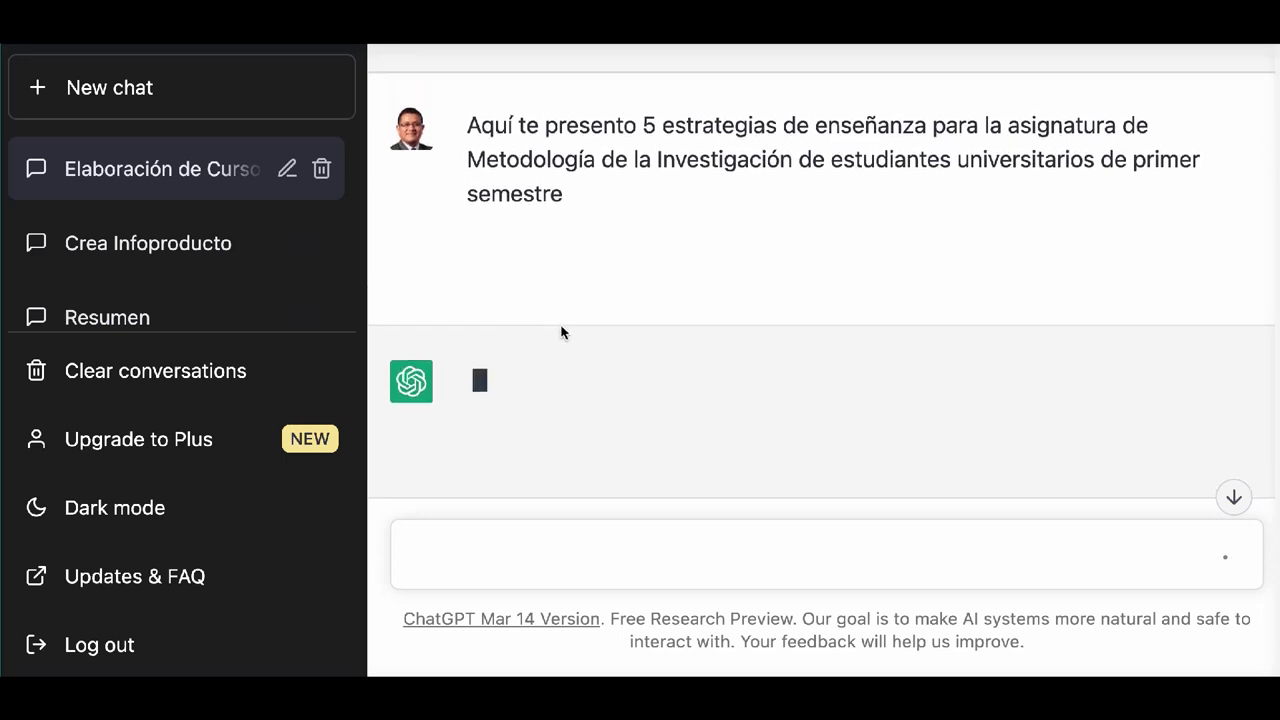
scroll(561, 332, "down", 5)
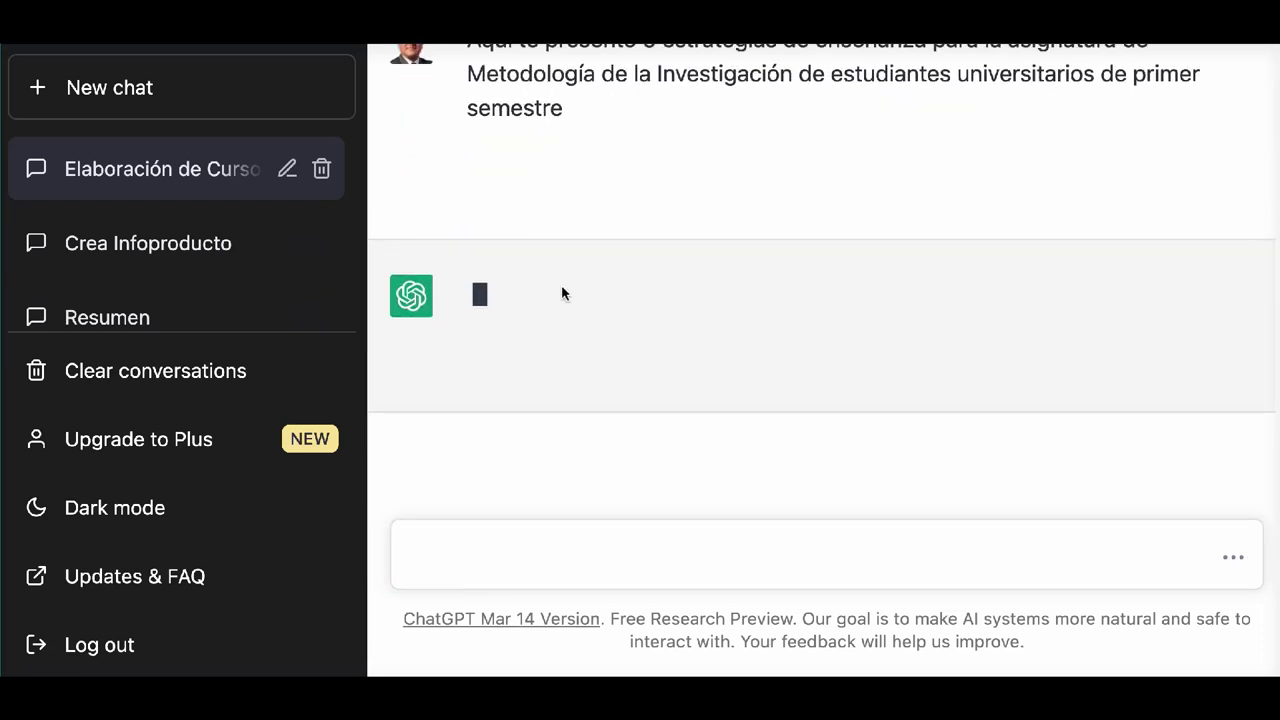
scroll(563, 301, "up", 2)
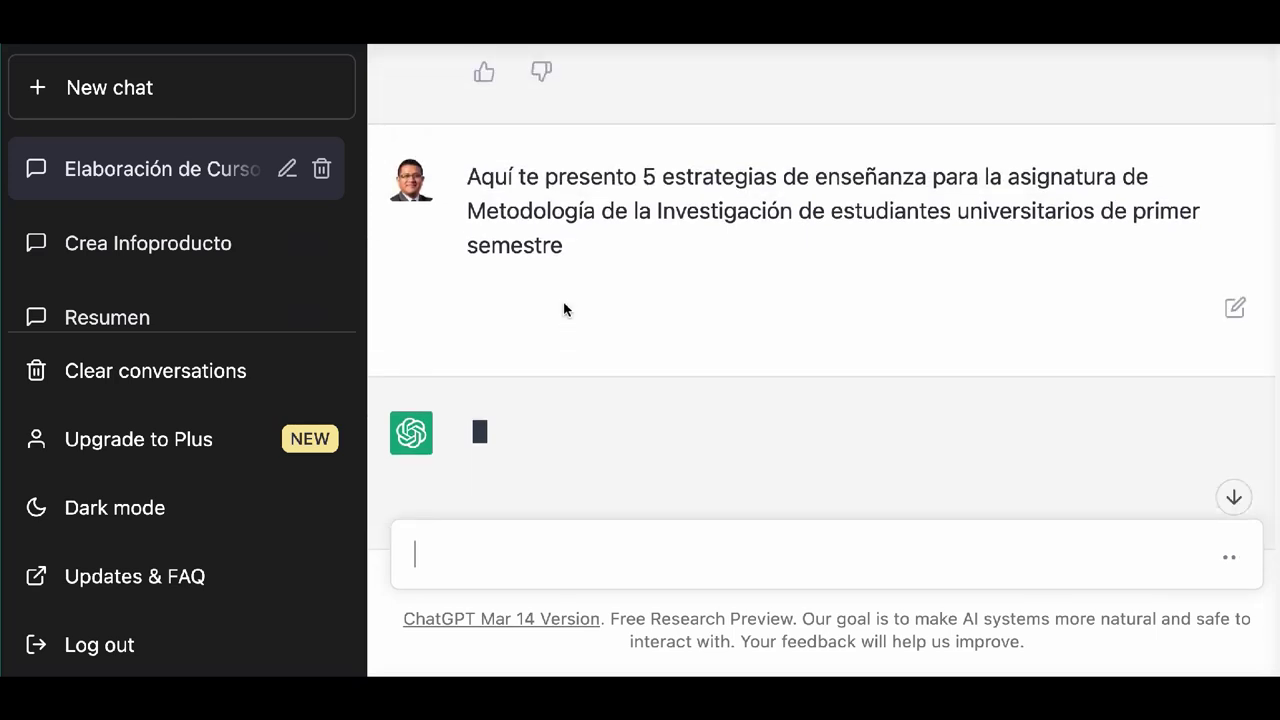
scroll(563, 306, "up", 8)
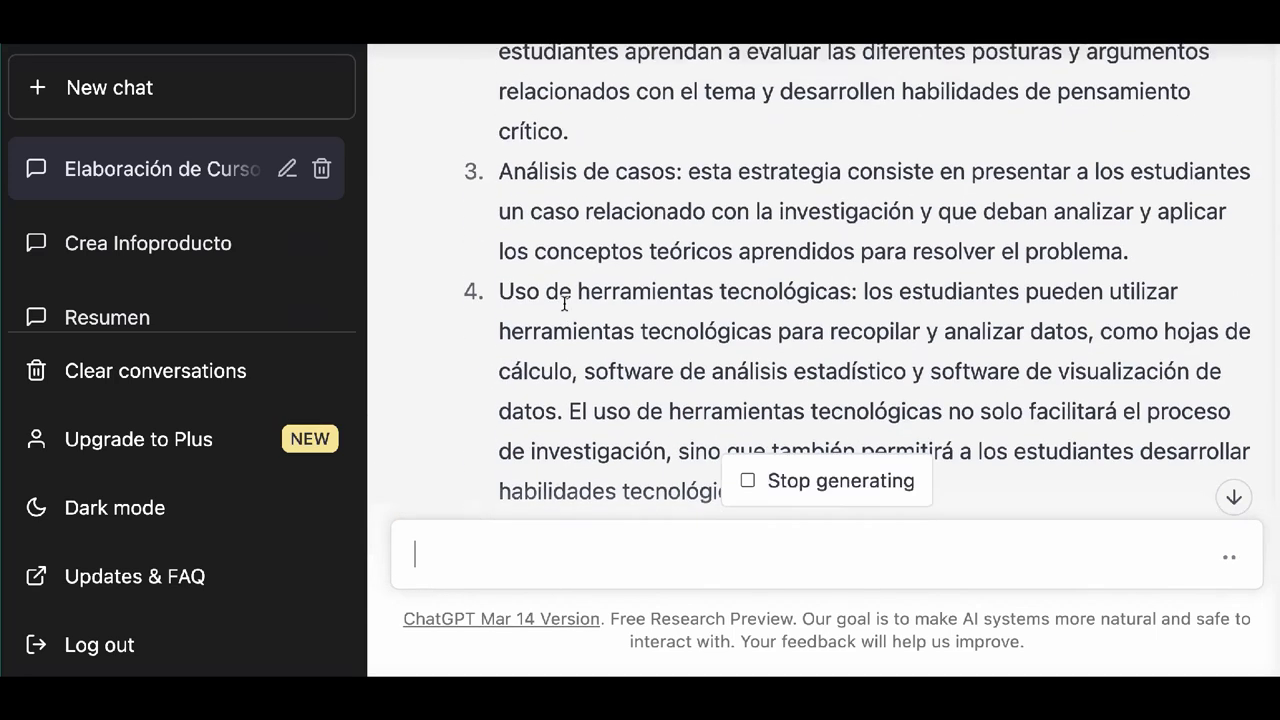
scroll(565, 303, "down", 8)
scroll(563, 308, "up", 1)
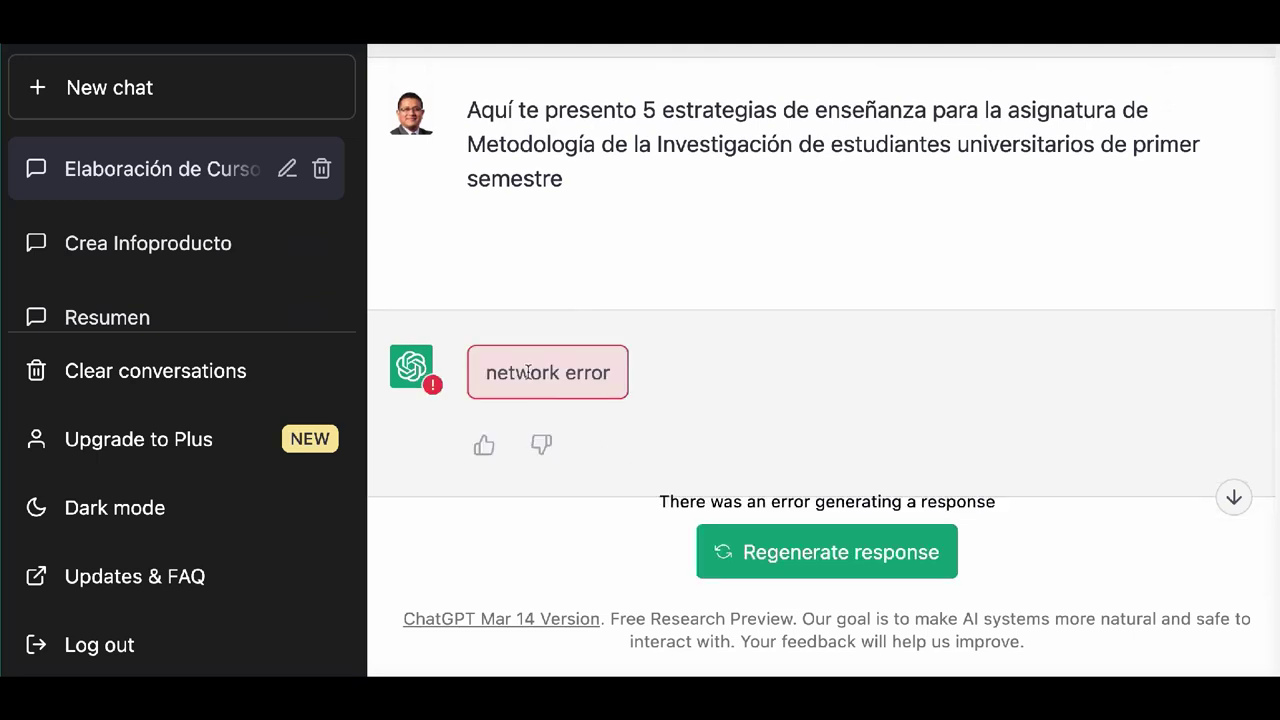
left_click(785, 547)
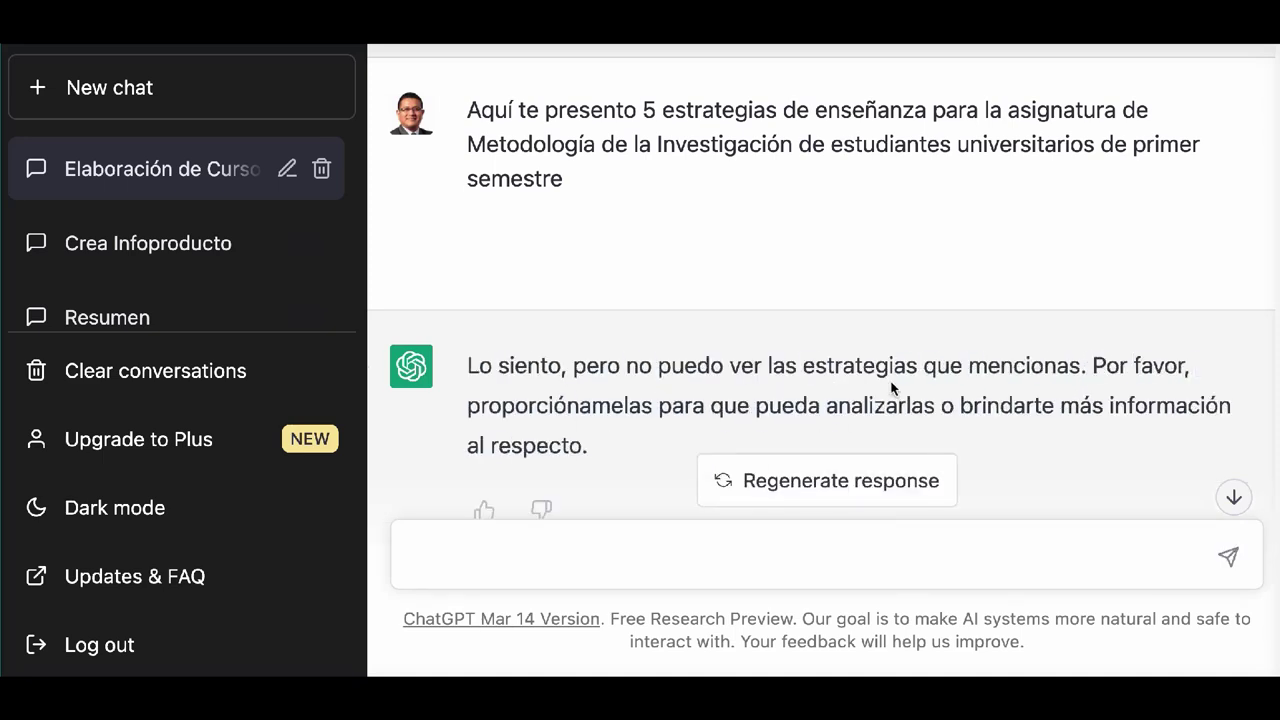
Compare the regenerated reply and its prompt with the earlier prompt and its list of strategies
scroll(893, 388, "down", 2)
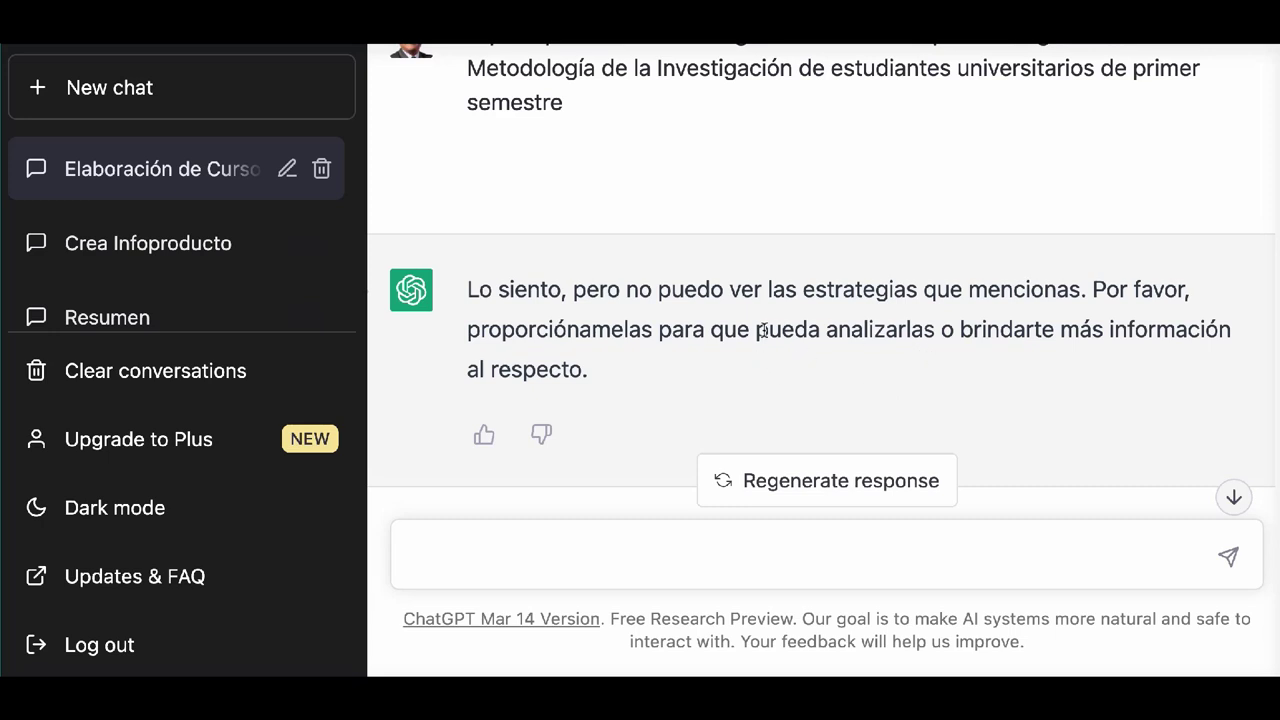
scroll(764, 330, "up", 2)
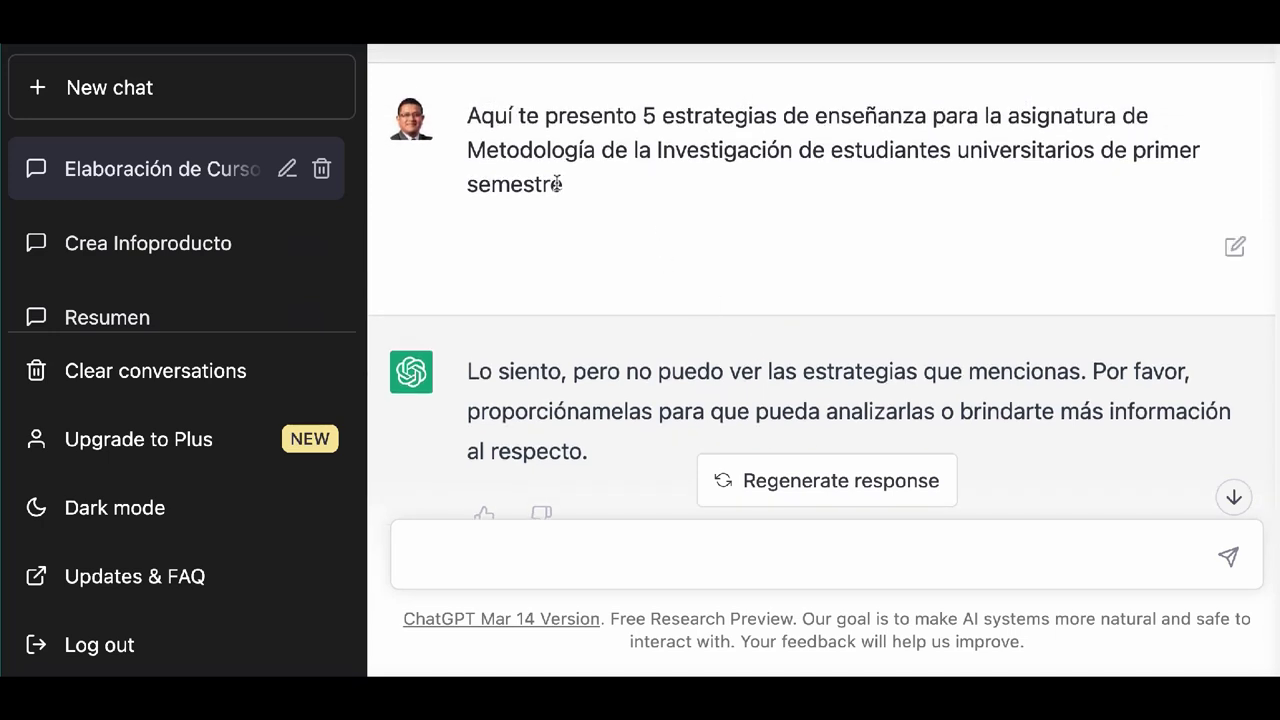
left_click_drag(571, 184, 464, 113)
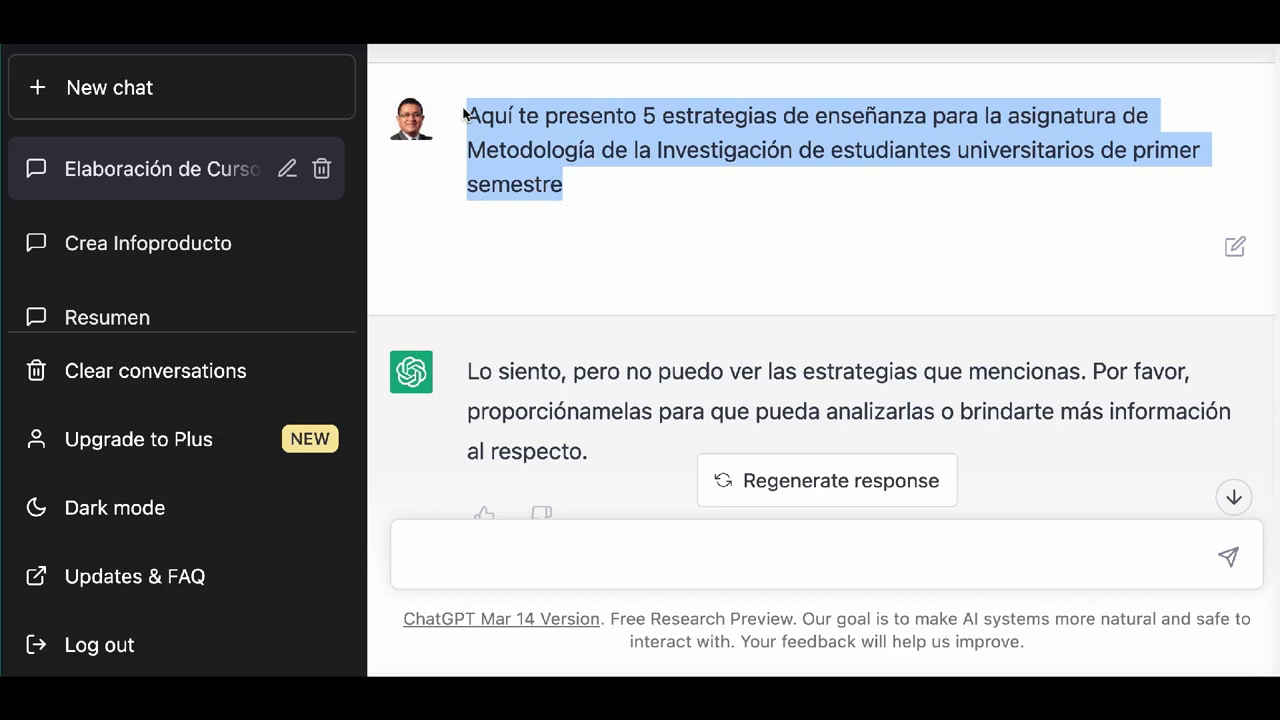
scroll(646, 224, "up", 10)
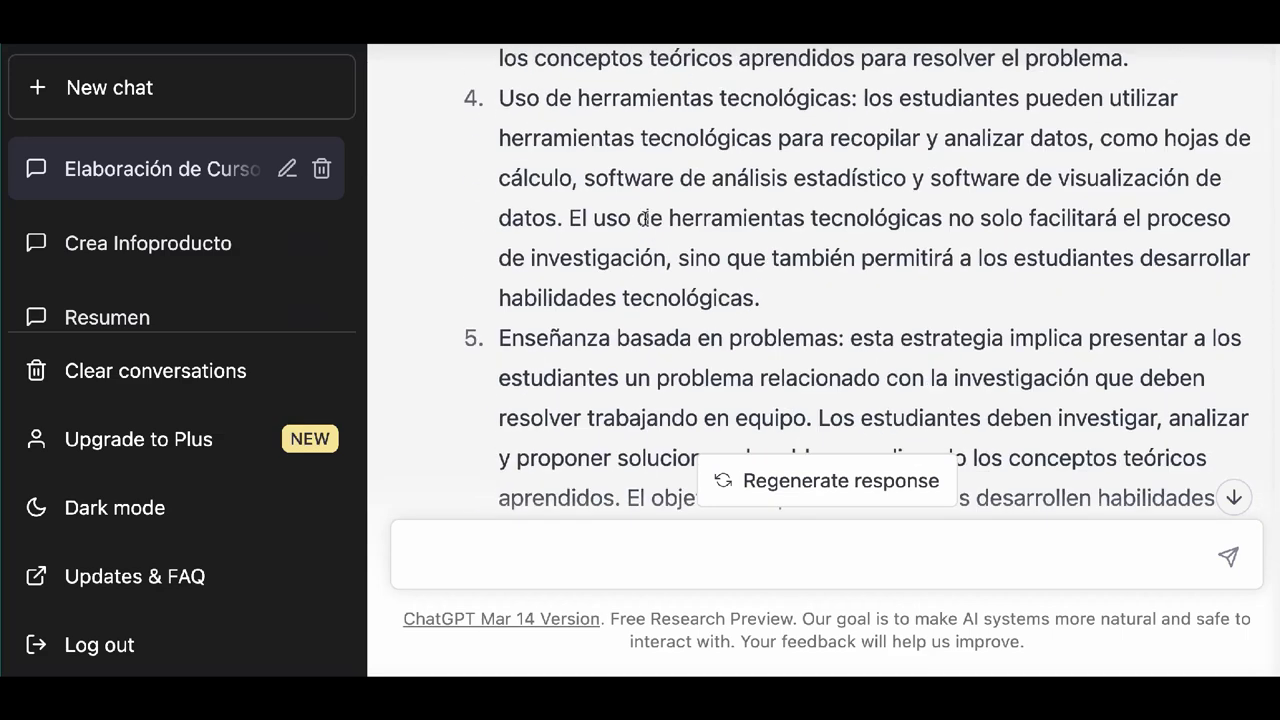
scroll(646, 222, "up", 5)
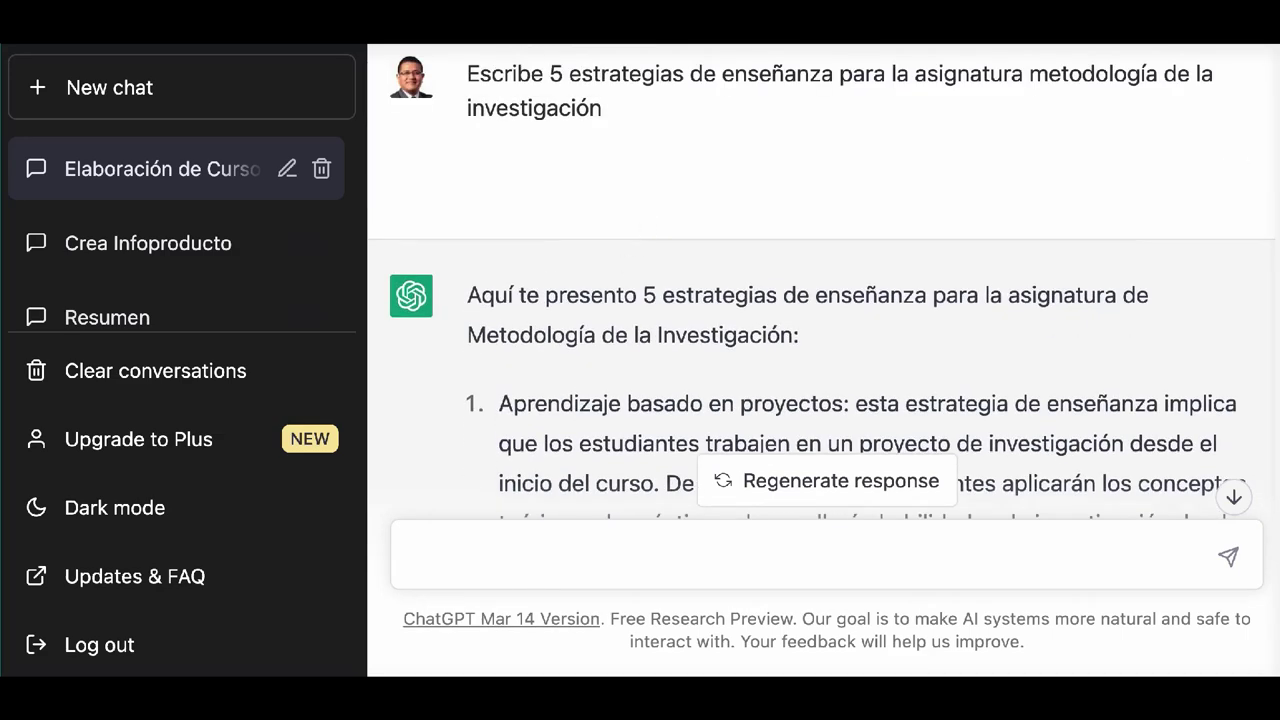
scroll(589, 195, "down", 15)
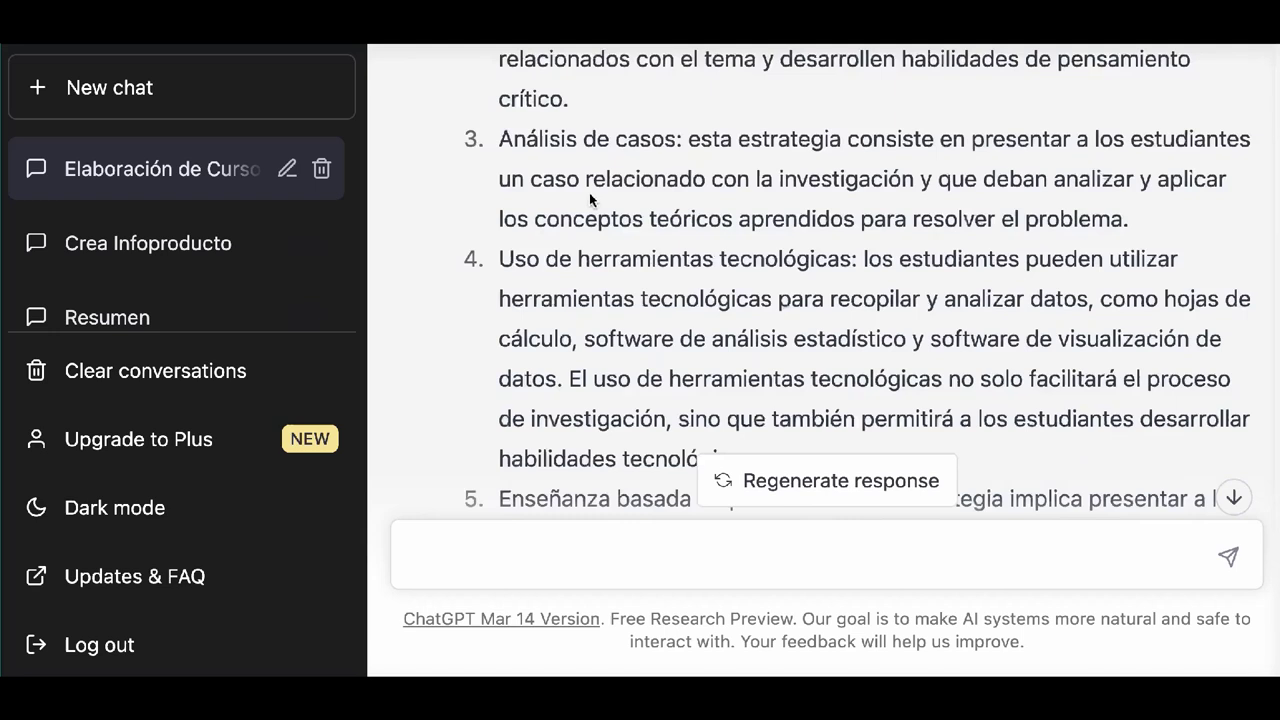
Start a new message reading "Escribe según la respuesta anterior qué estrategia puedo"
left_click(647, 548)
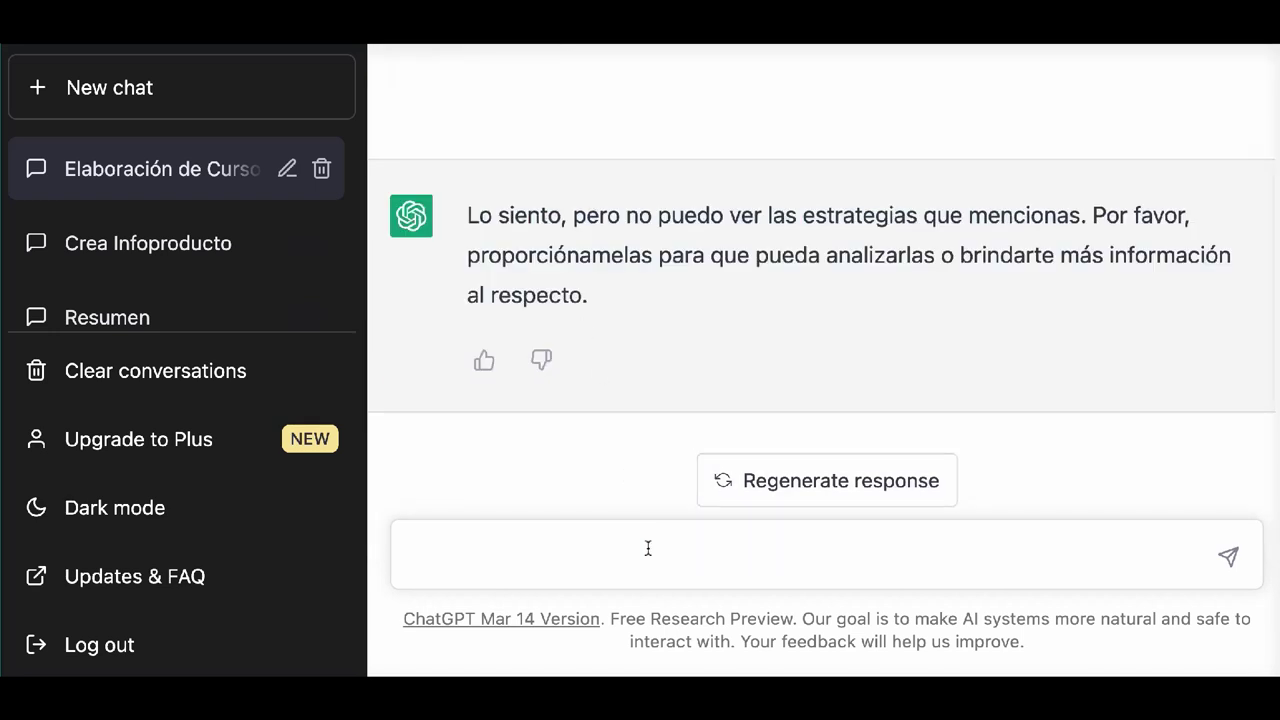
type("Escribe")
type(" de")
key("BackSpace")
key("BackSpace")
type("según la")
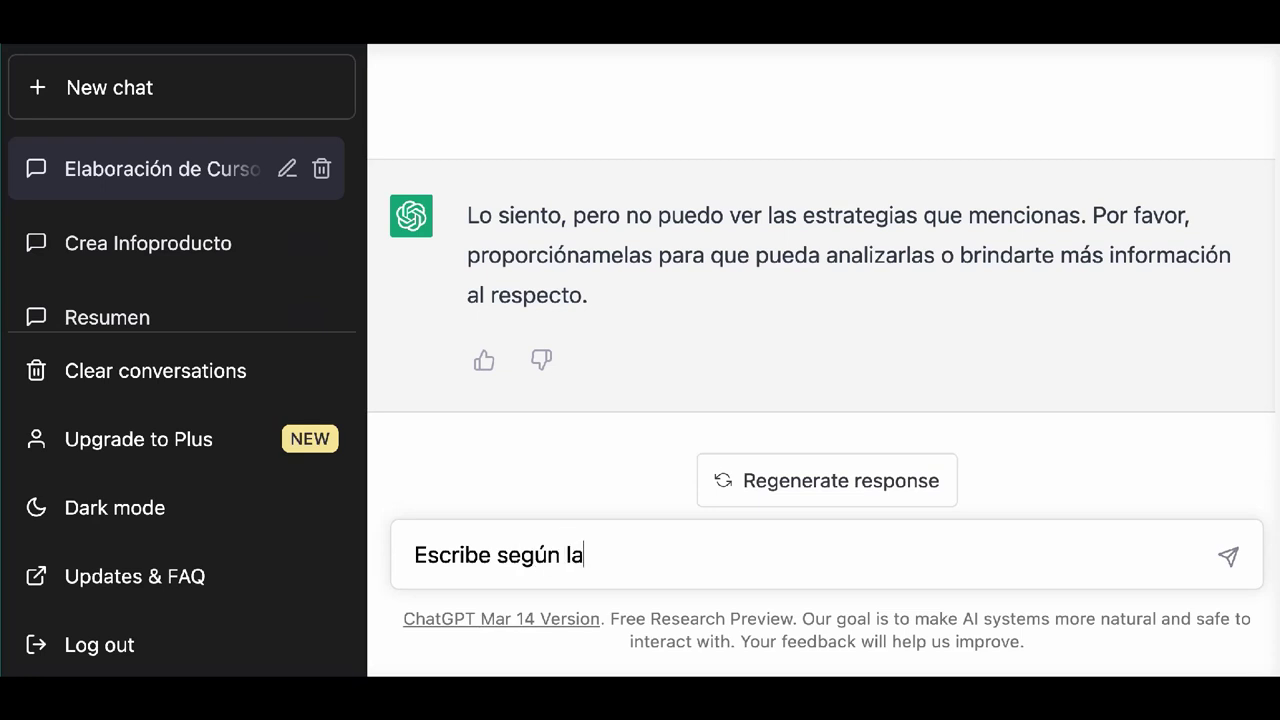
type(" respuesta ante")
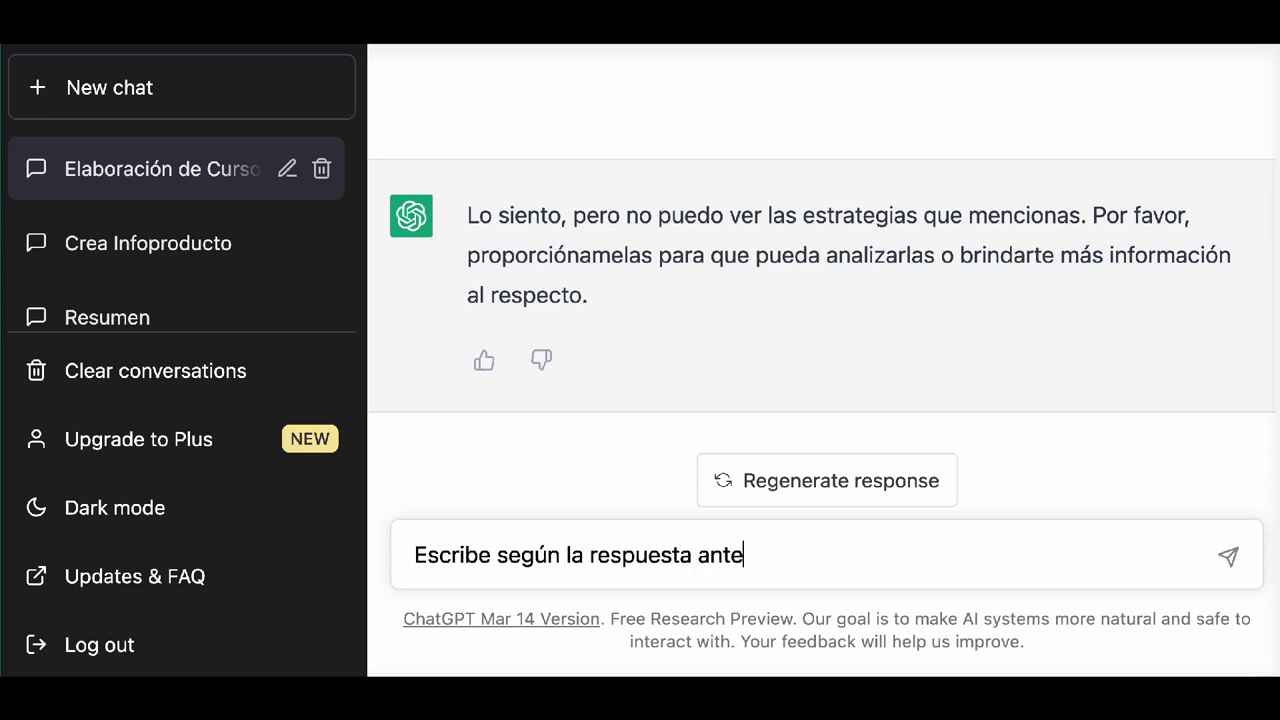
type("rior qué estrateg")
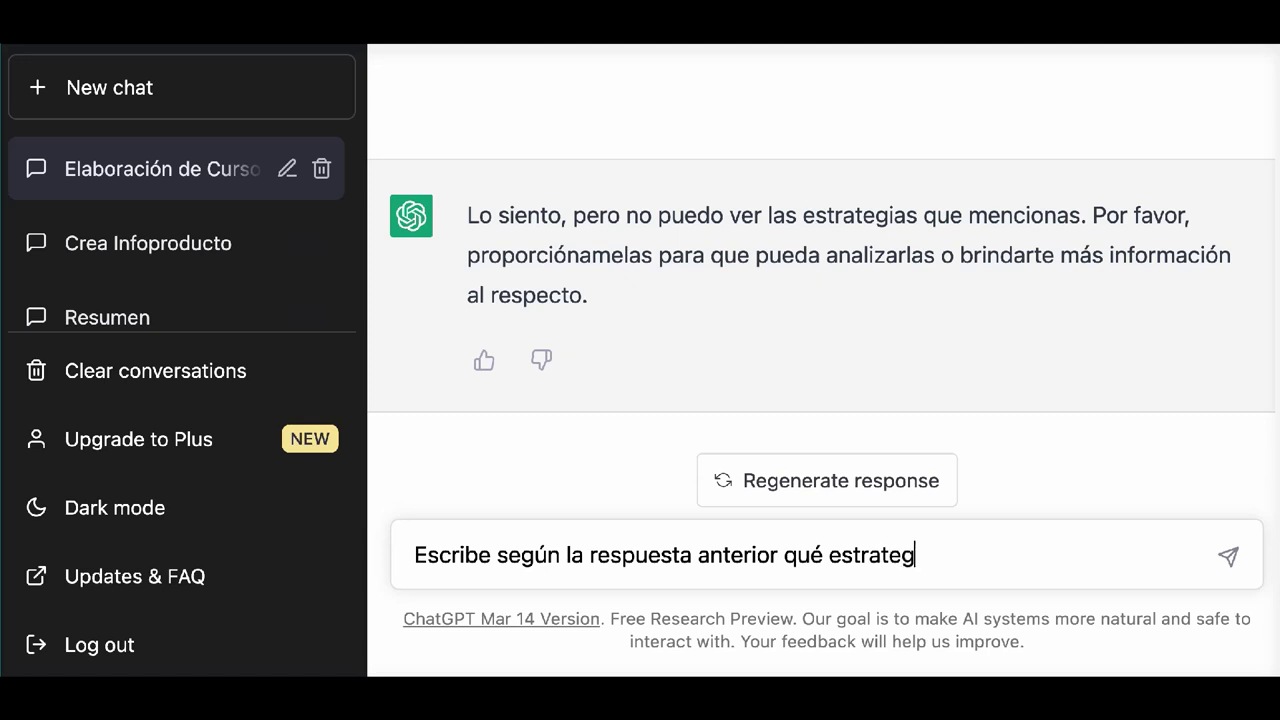
type("ia puedo utizliar")
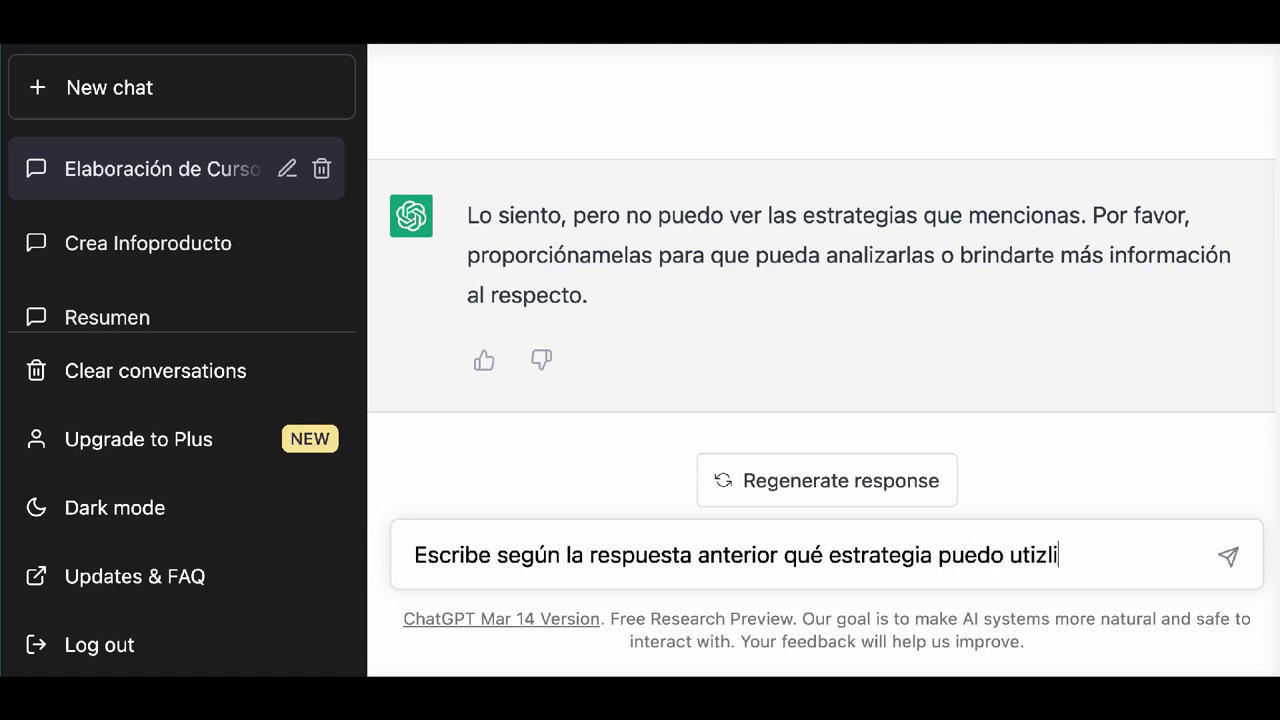
Correct the misspelled word to "utilizar" and complete the message with "para mis estudiantes de primer semestre en la universidad"
key("BackSpace")
key("BackSpace")
key("BackSpace")
key("BackSpace")
type("liz")
key("BackSpace")
type("liz")
type("lizar para ")
type("mis estudiante")
type("s de")
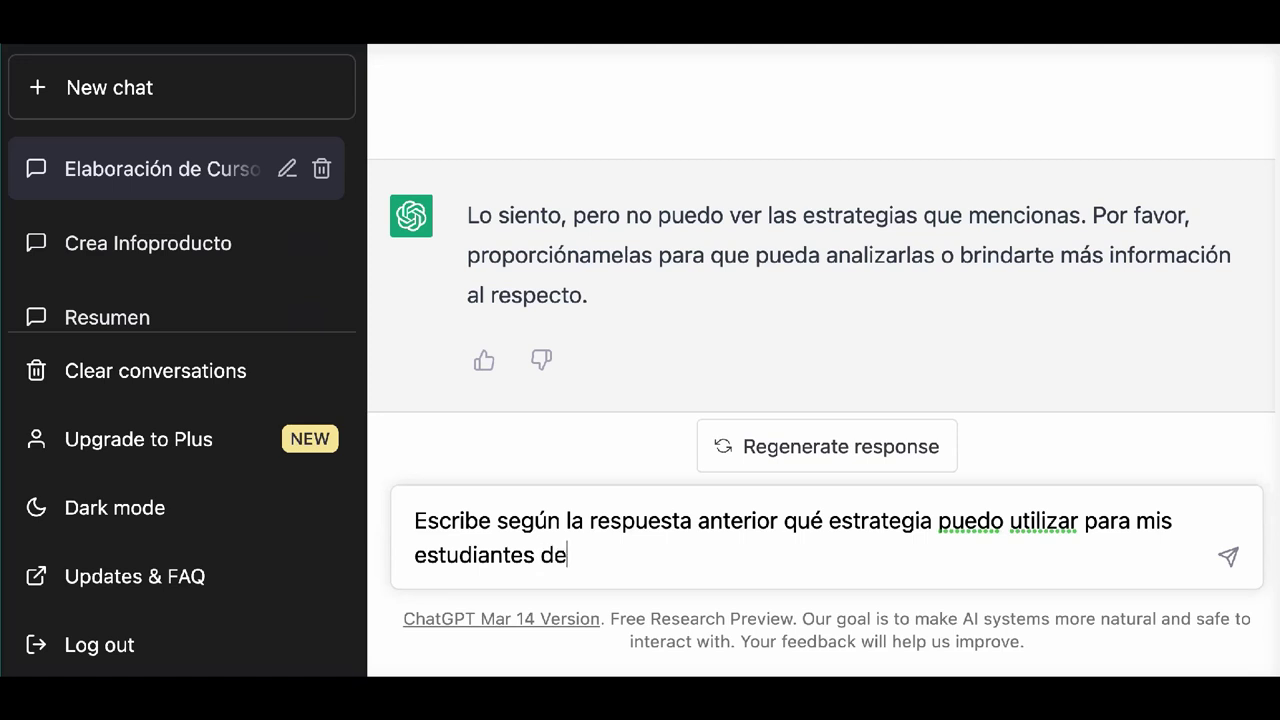
type("l primer semestr")
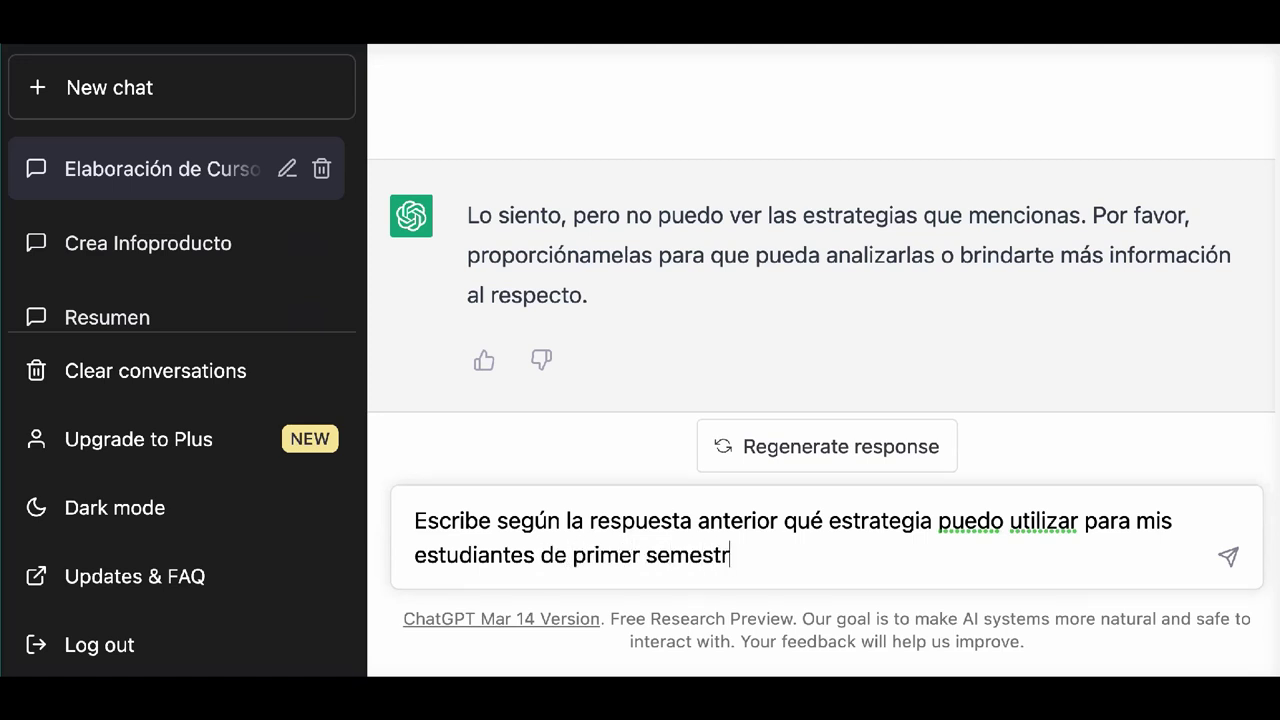
type("e en la universidad")
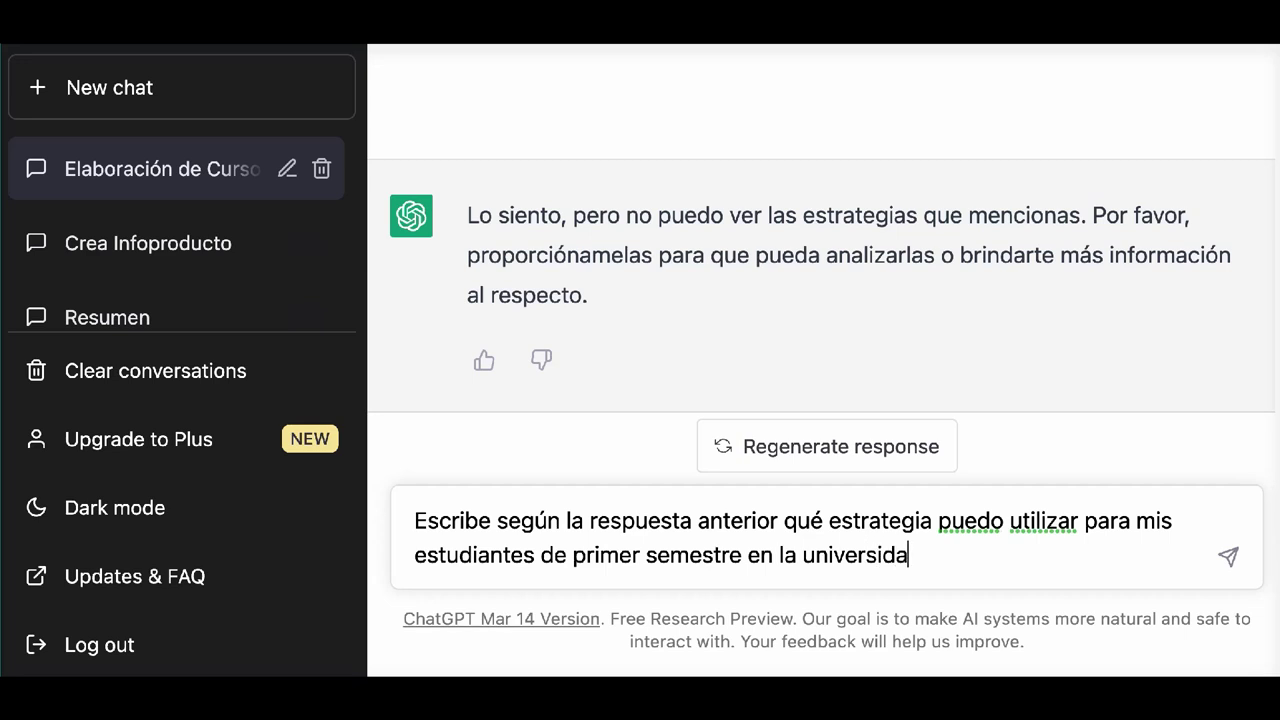
Check each part of the drafted message against the earlier list of 5 strategies and send it
left_click_drag(492, 521, 412, 521)
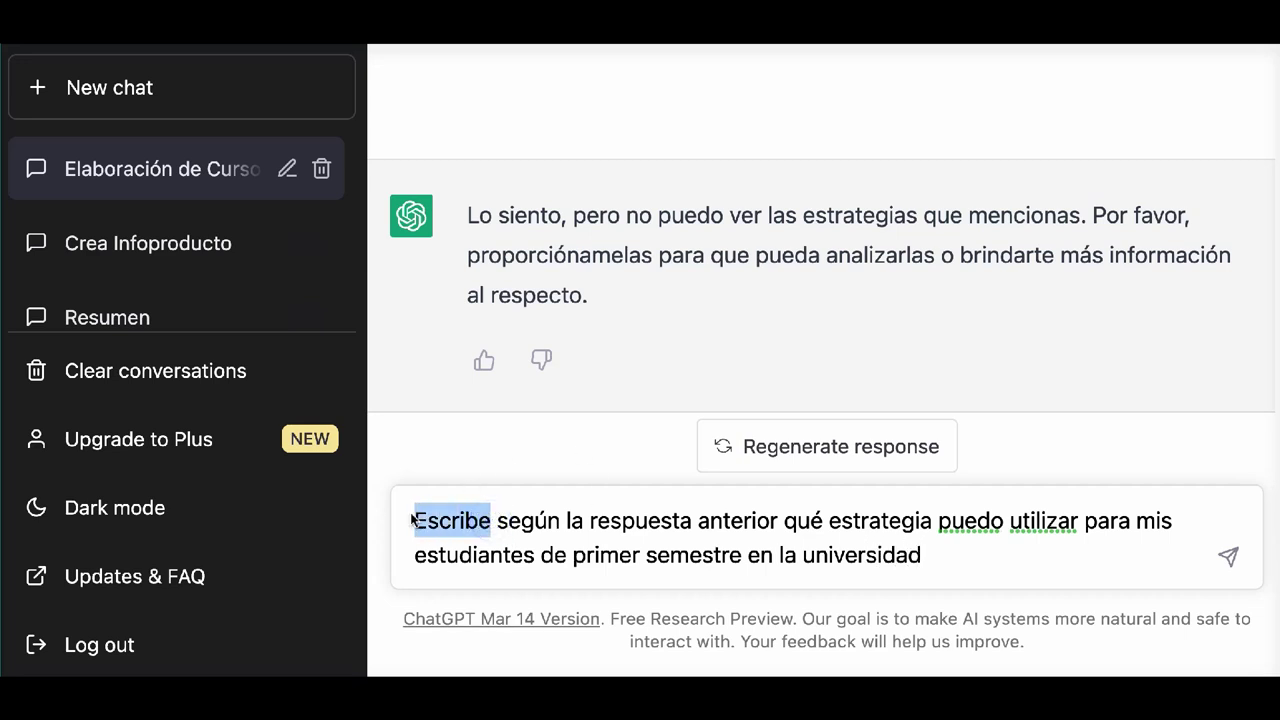
left_click(489, 521)
left_click_drag(497, 521, 779, 519)
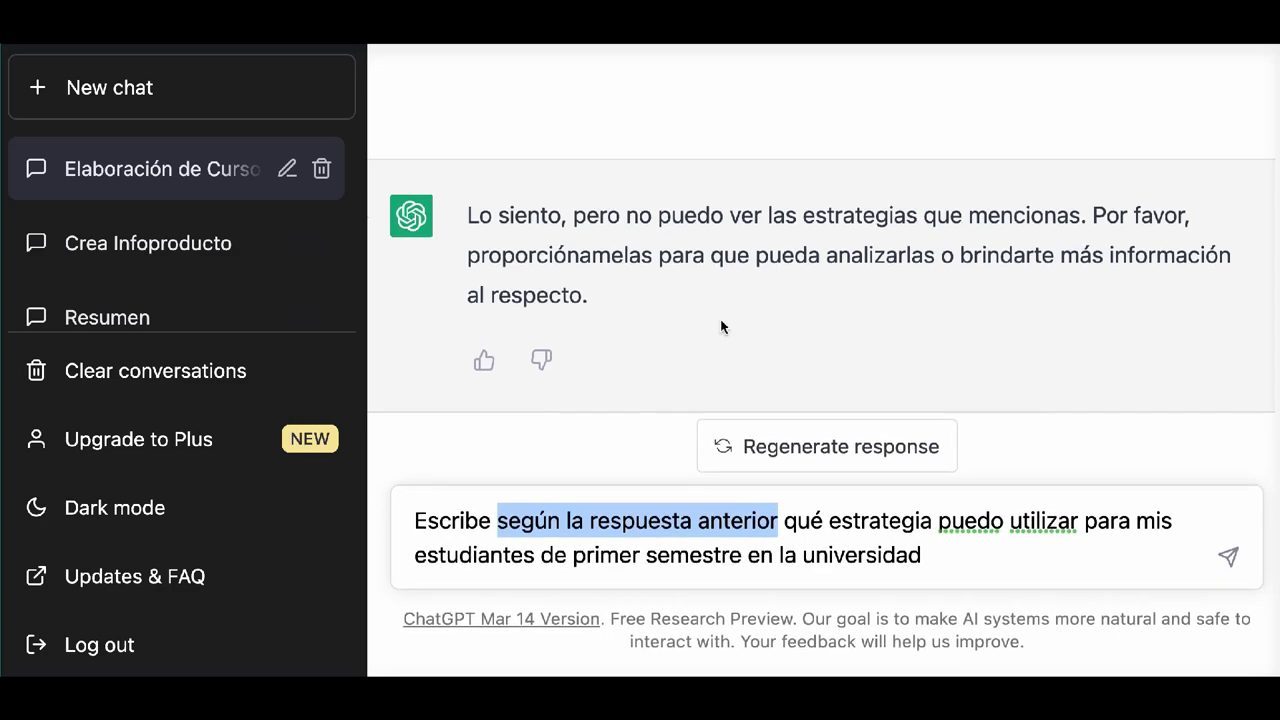
scroll(720, 319, "up", 10)
scroll(720, 319, "up", 10)
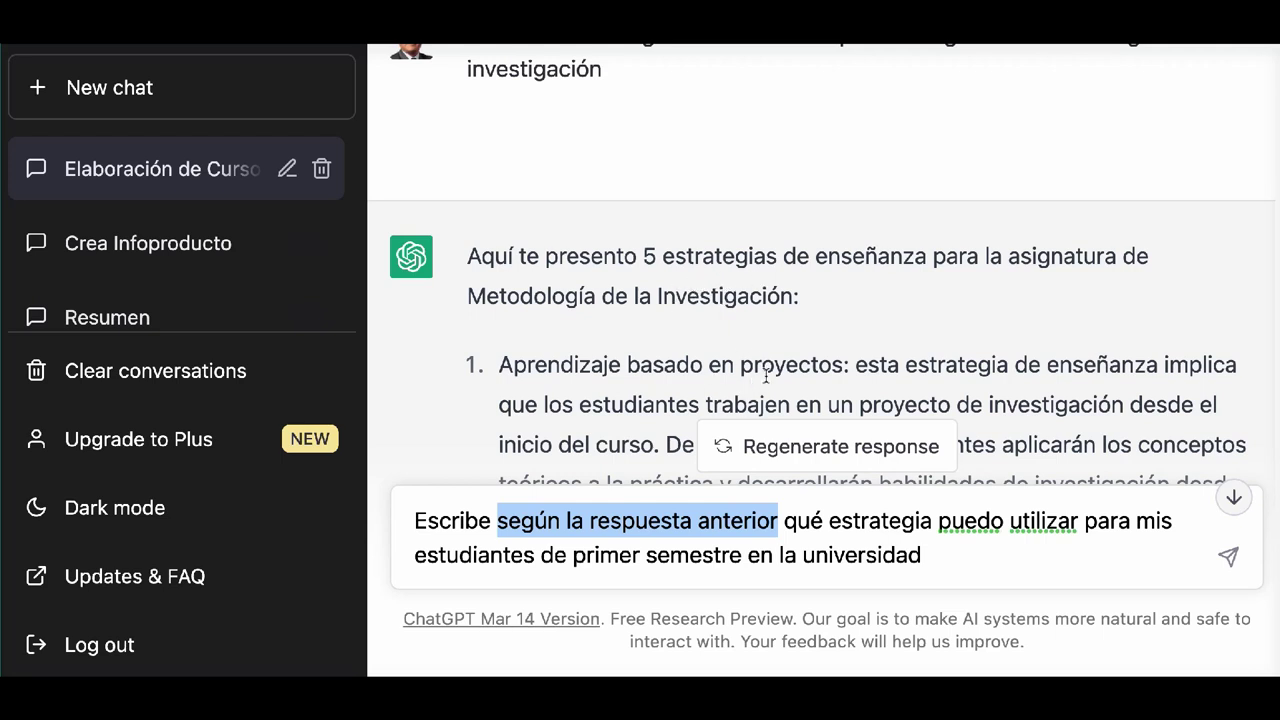
scroll(766, 376, "down", 1)
left_click(818, 530)
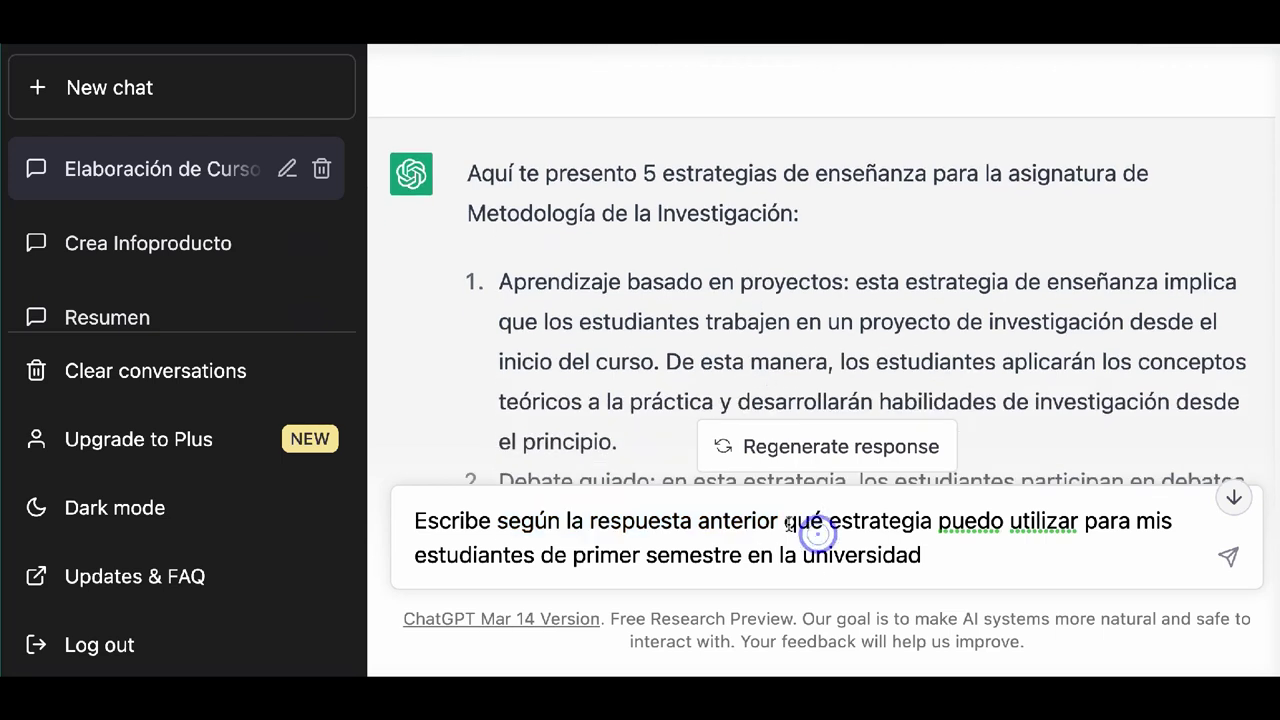
left_click_drag(784, 522, 931, 545)
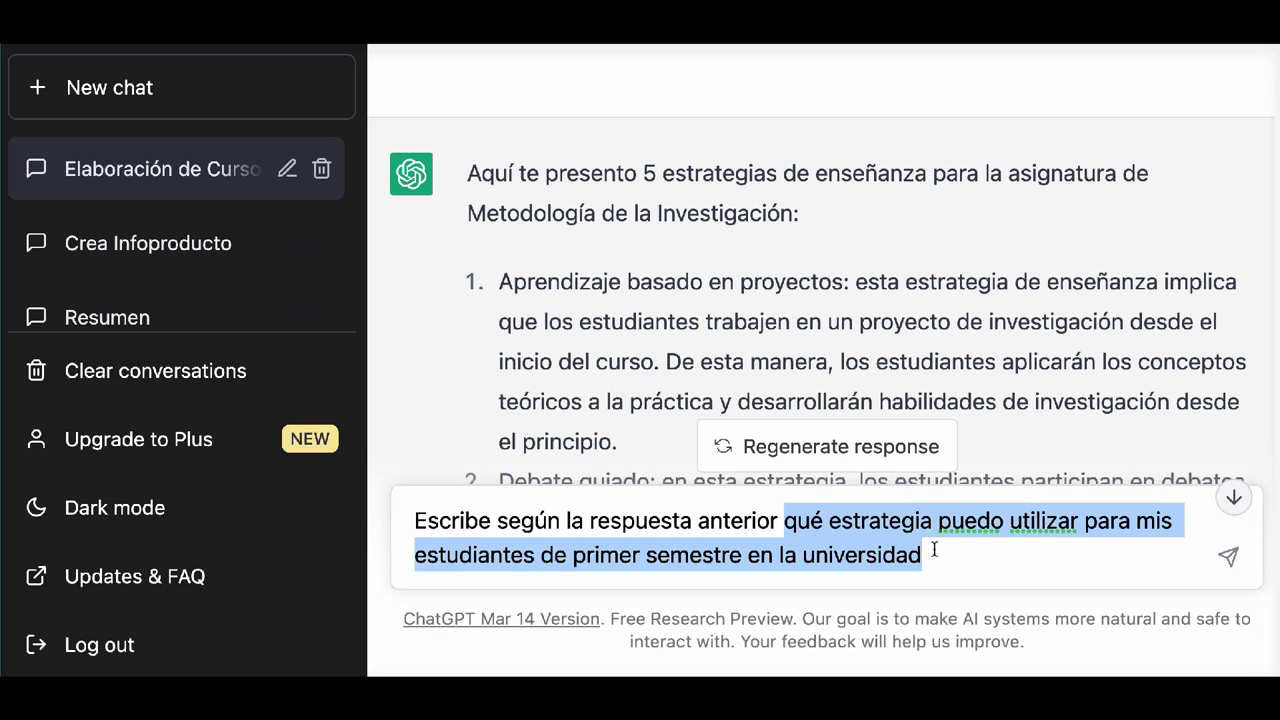
left_click(958, 549)
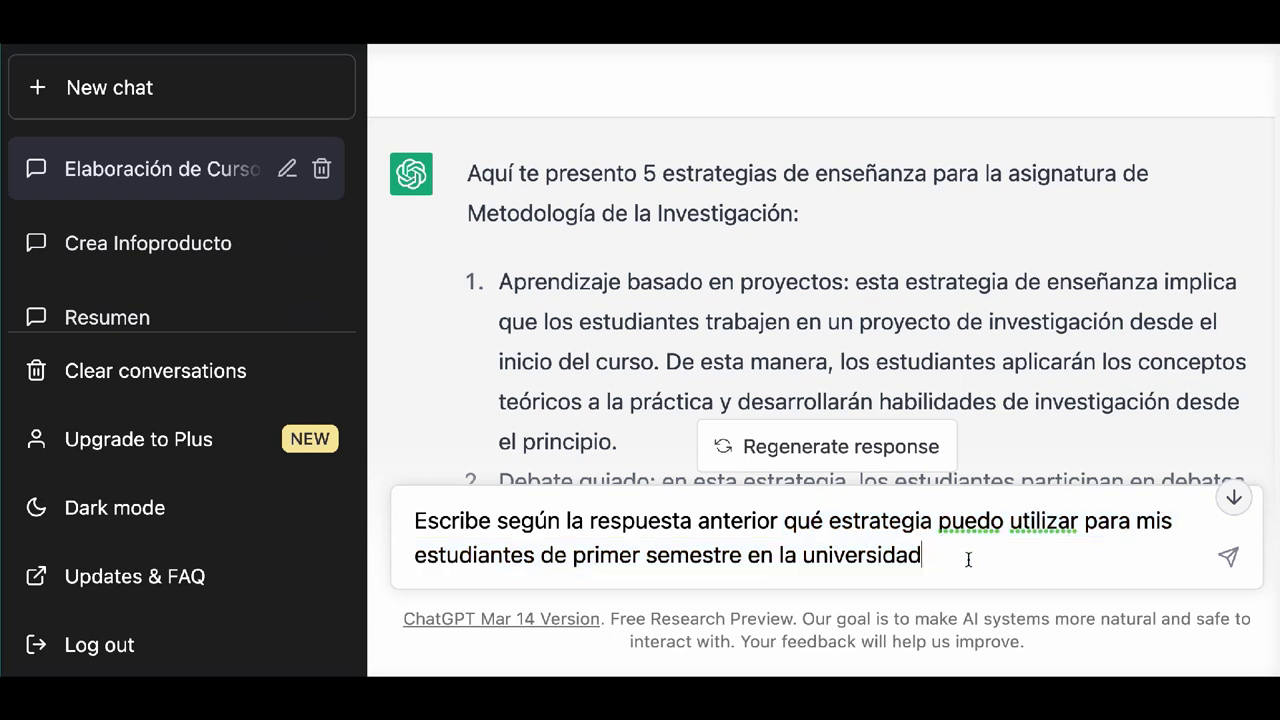
key("Return")
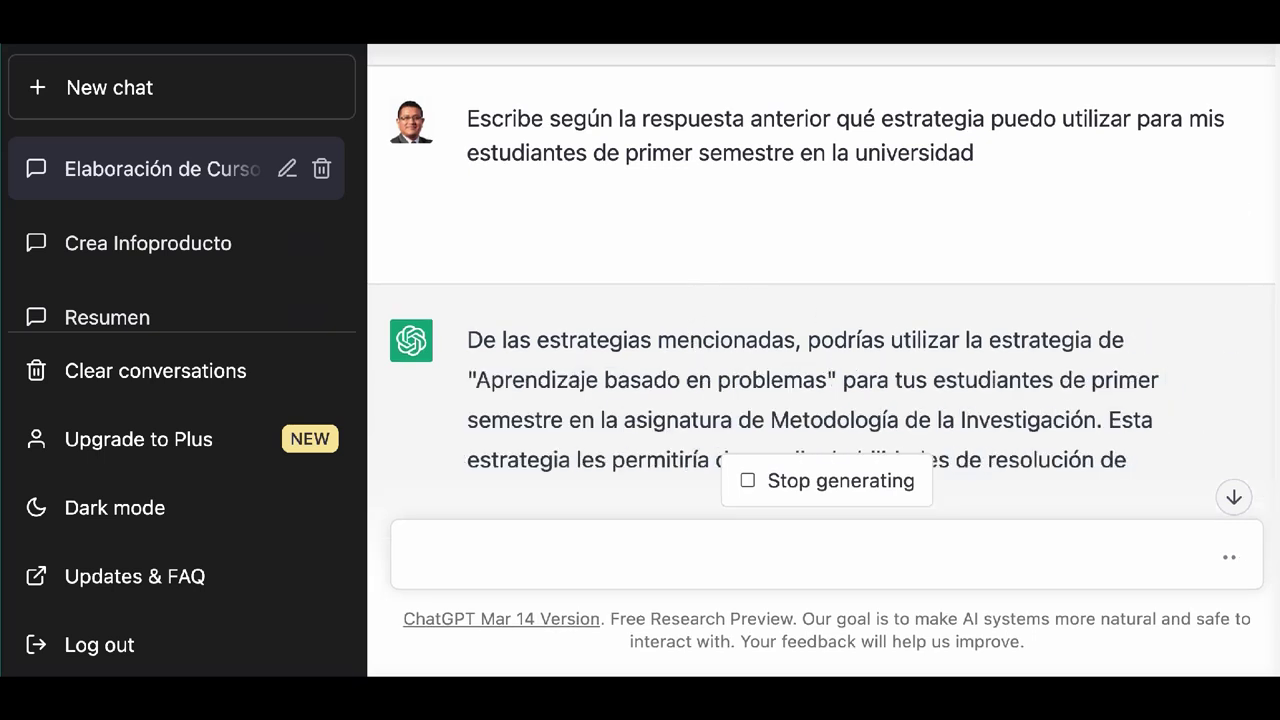
Read the reply on which strategy suits first-semester students and compare it with its prompt and the preceding reply
scroll(844, 339, "down", 2)
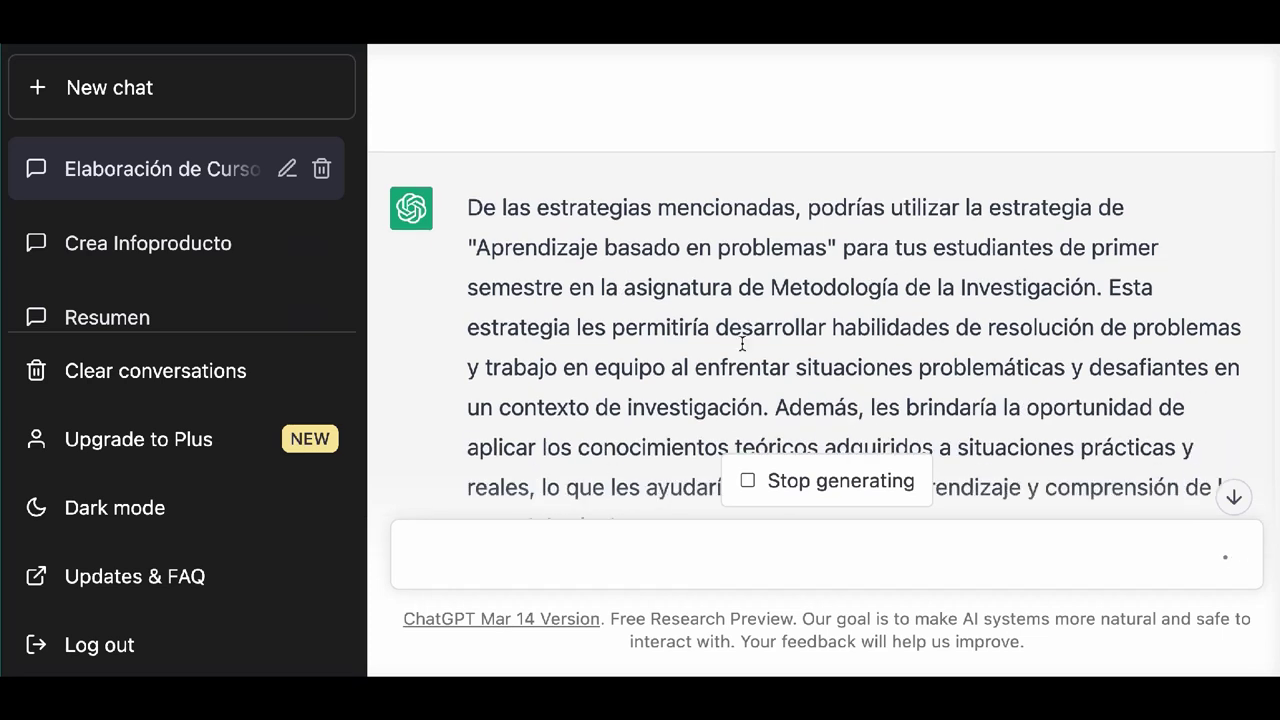
scroll(742, 343, "down", 2)
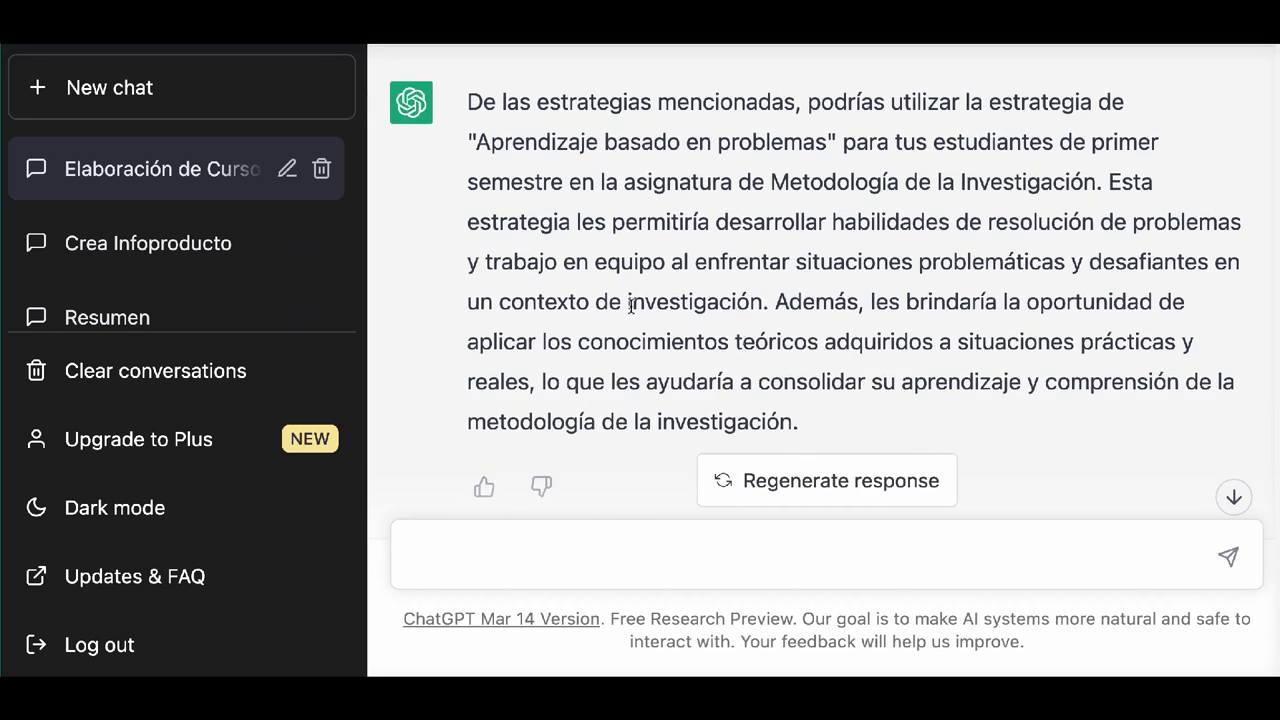
scroll(685, 285, "down", 3)
scroll(685, 285, "up", 5)
scroll(685, 285, "up", 2)
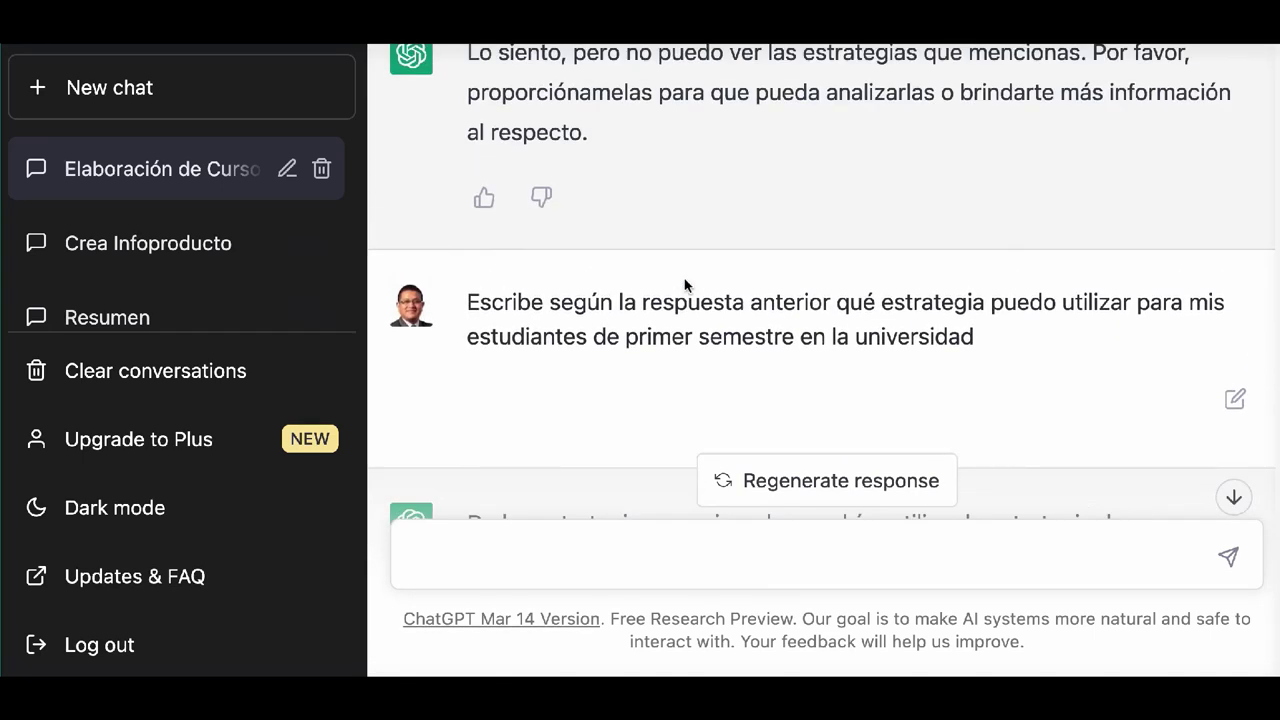
scroll(611, 264, "up", 2)
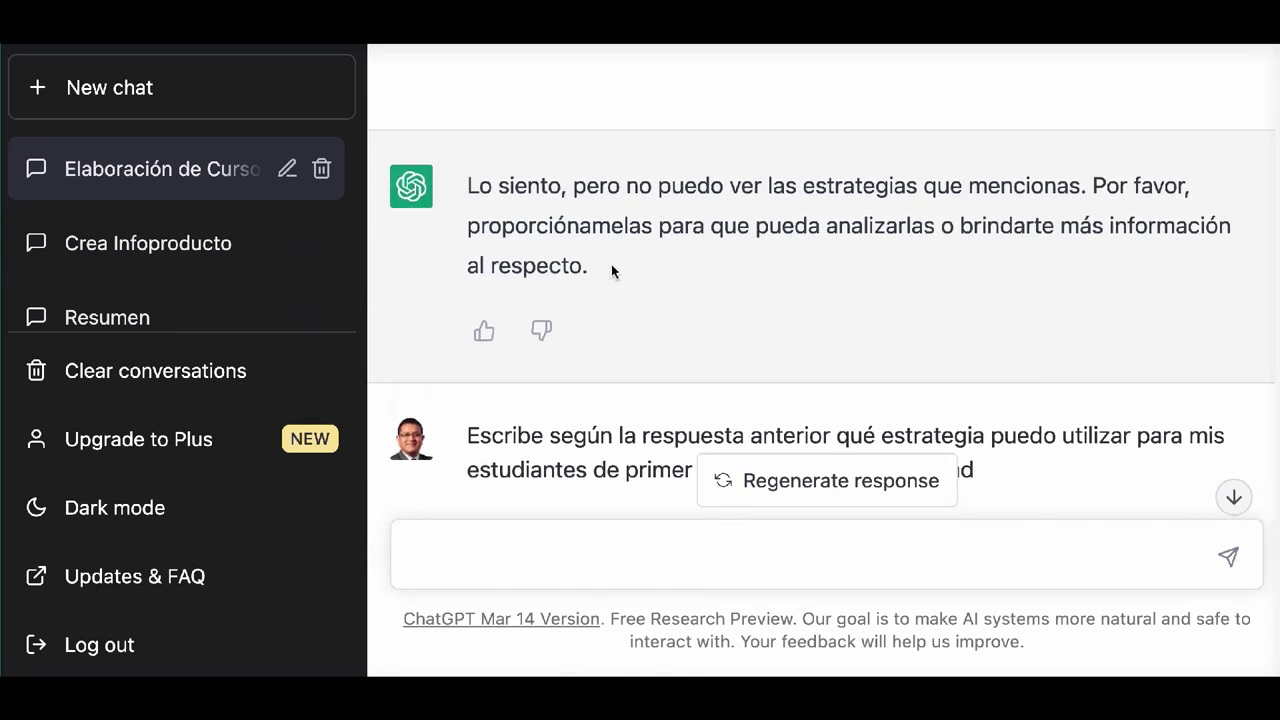
mouse_move(598, 330)
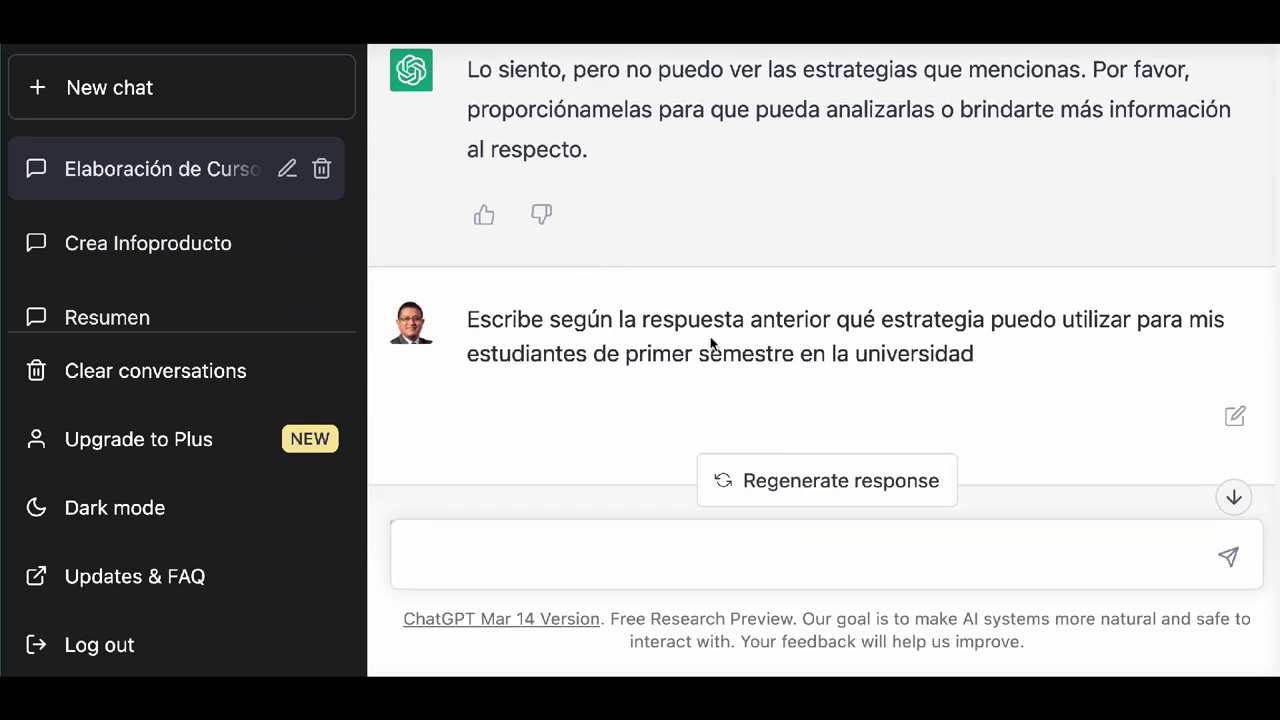
scroll(667, 324, "up", 2)
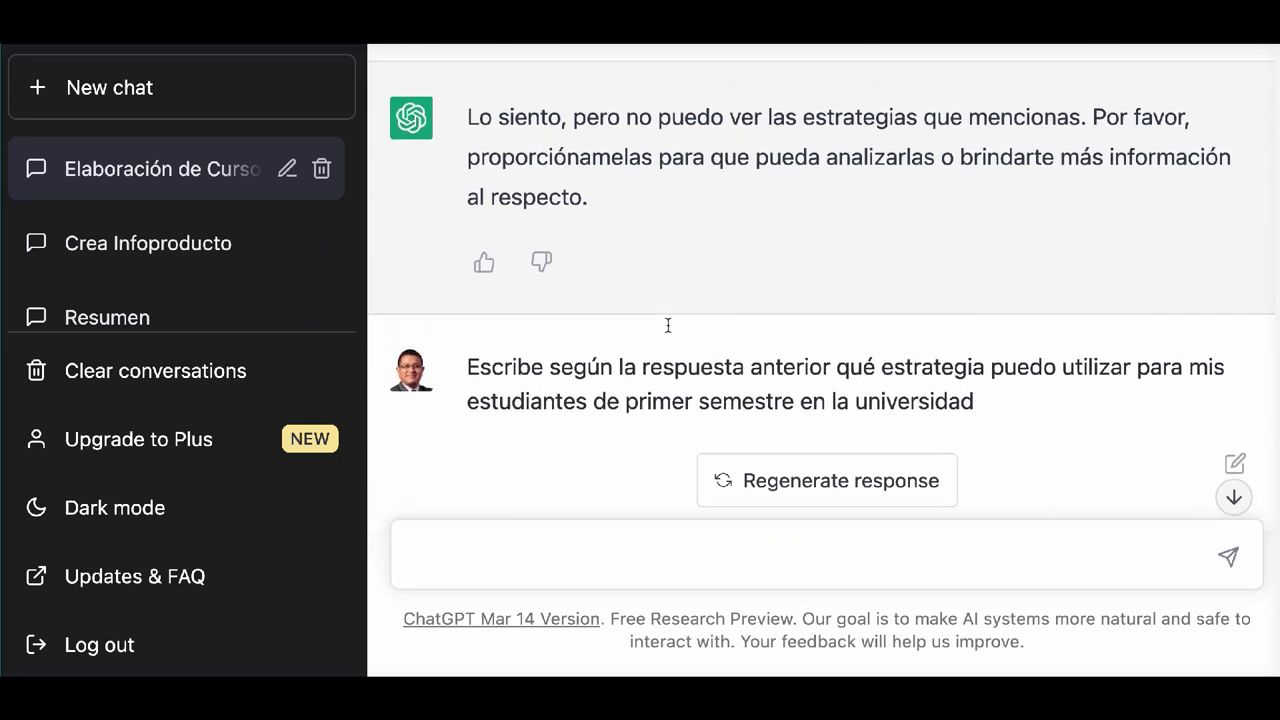
scroll(667, 324, "down", 2)
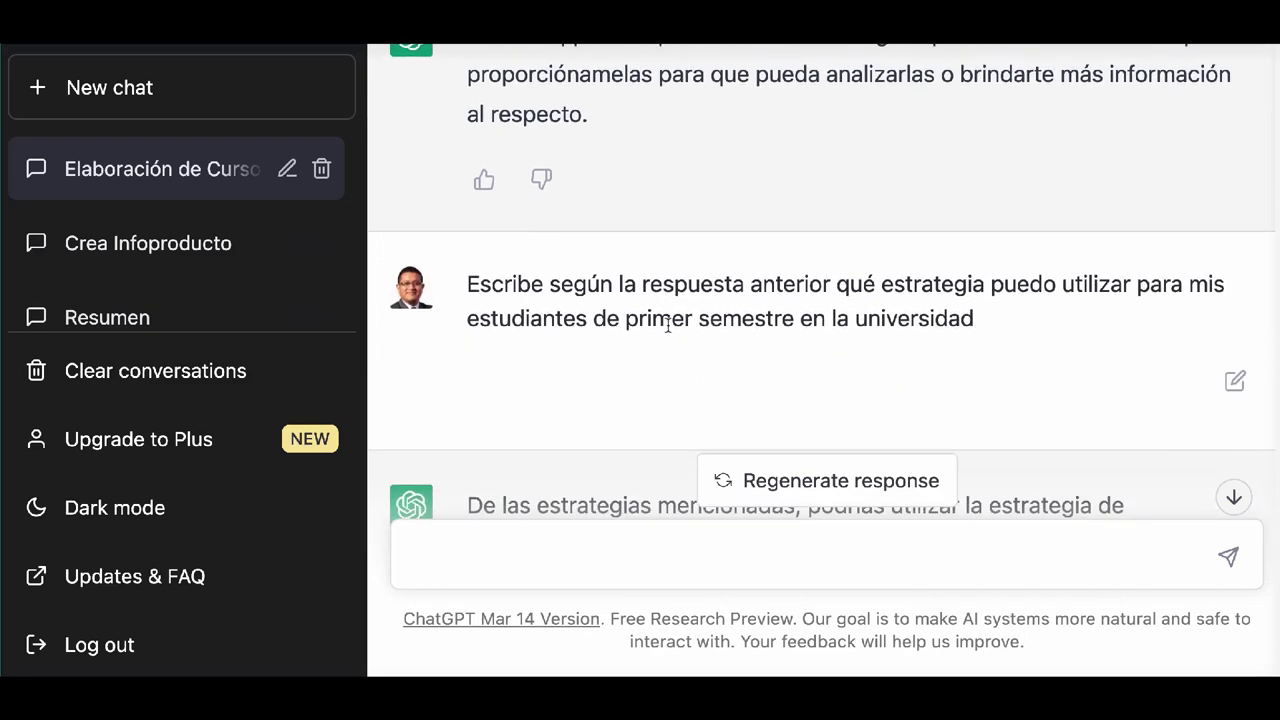
Review the conversation's earlier prompts and the list of 5 teaching strategies against the latest "Escribe" prompt
scroll(667, 324, "up", 10)
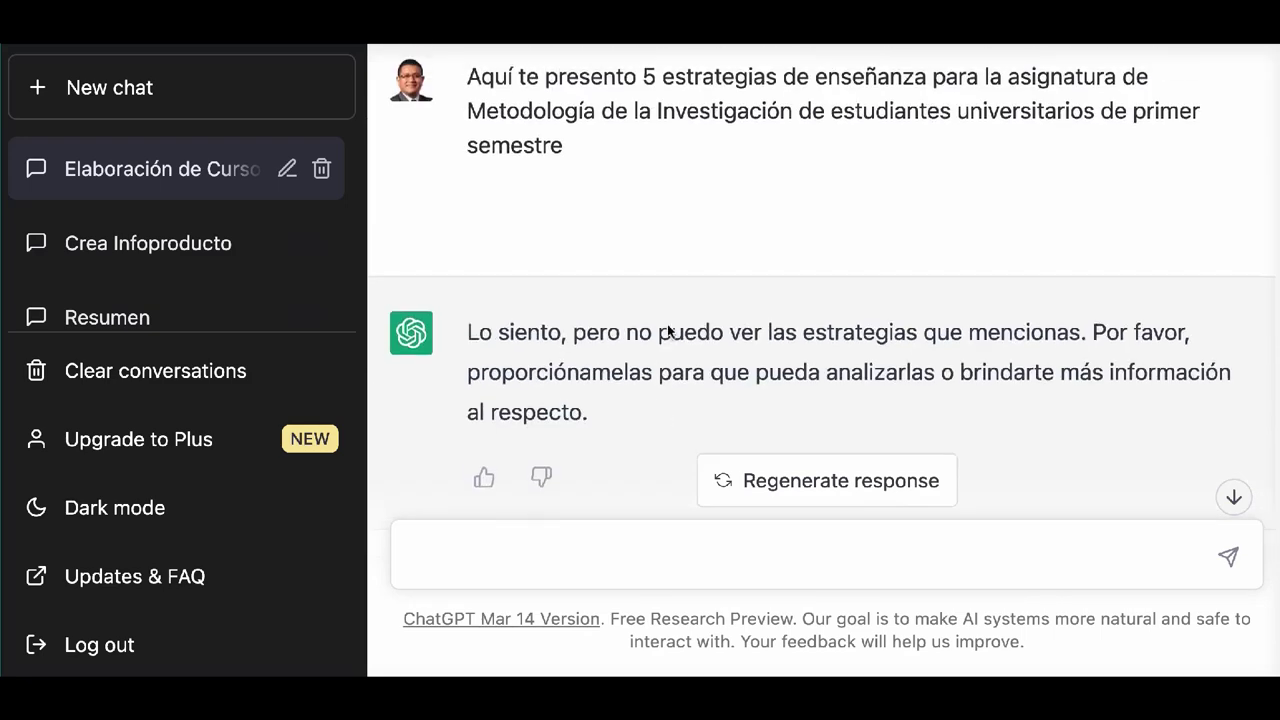
scroll(667, 324, "up", 10)
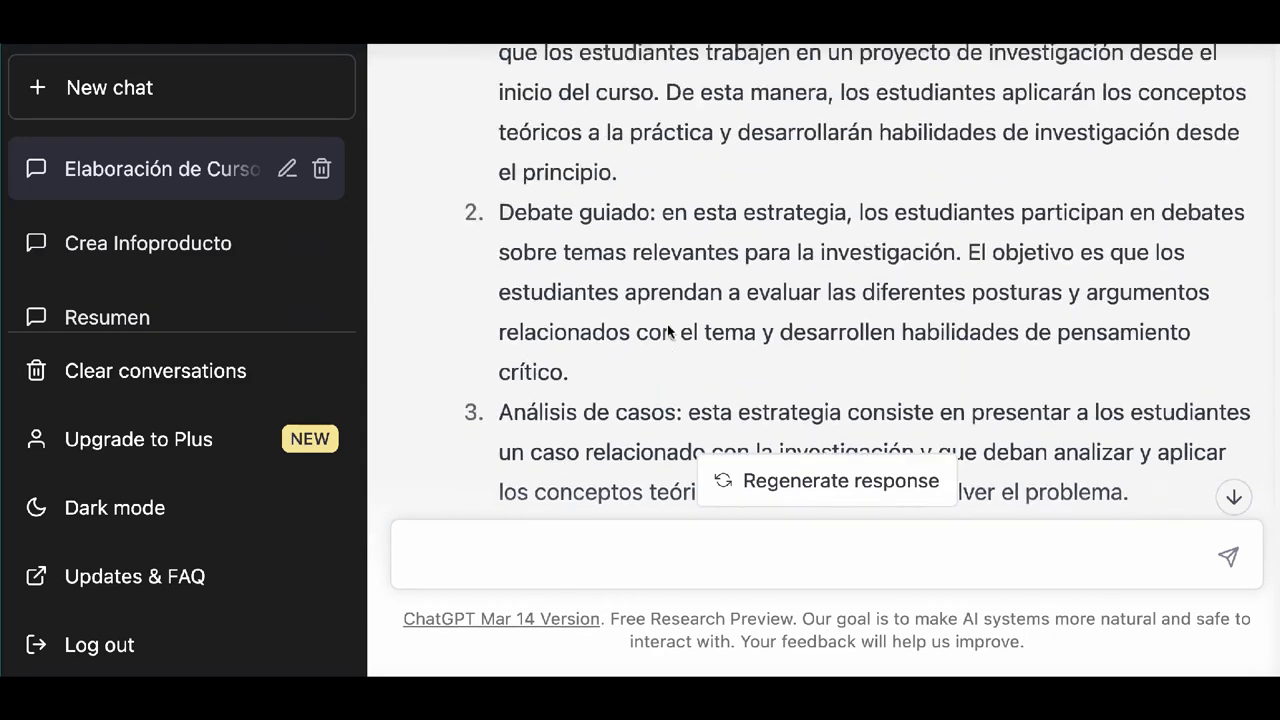
scroll(559, 284, "up", 3)
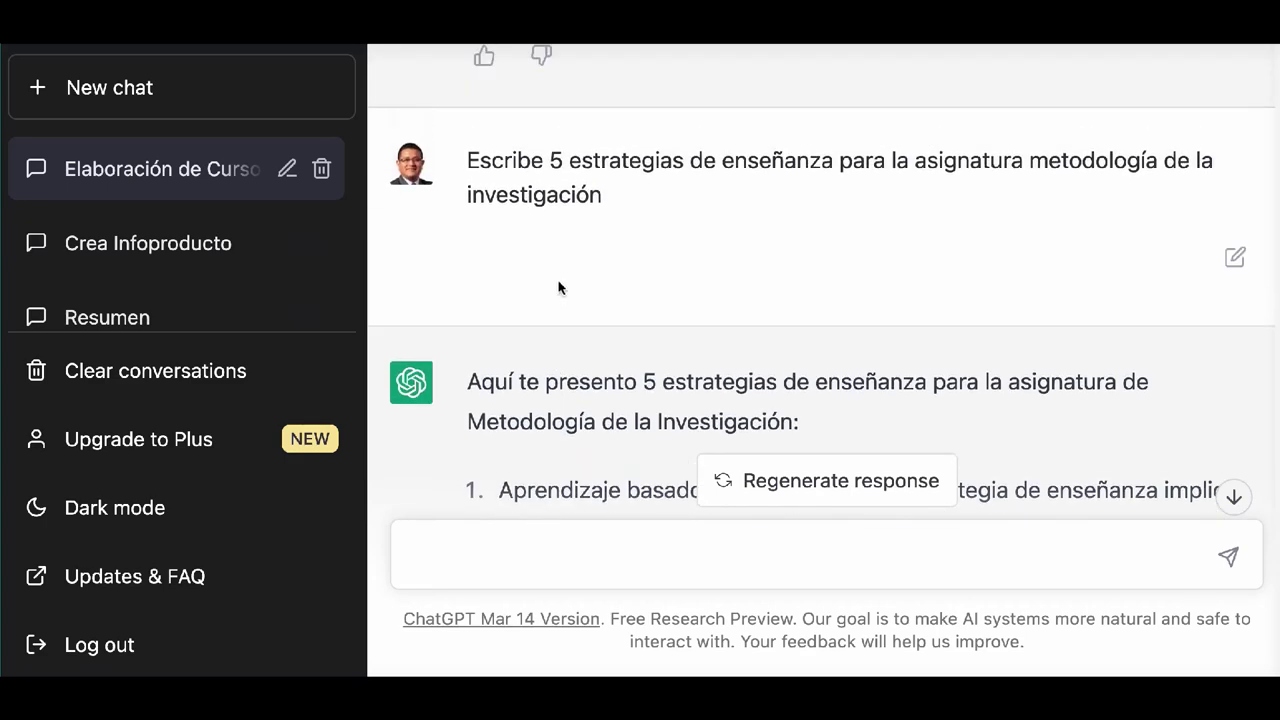
scroll(657, 297, "down", 15)
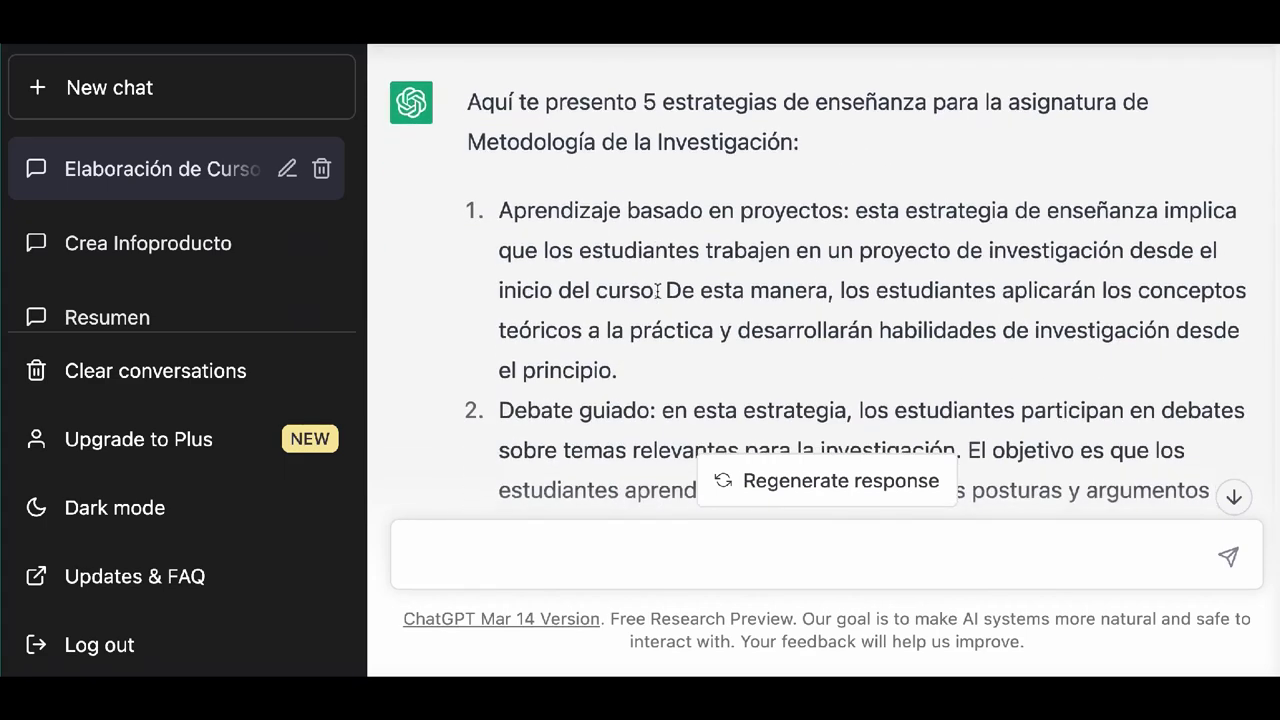
scroll(657, 297, "down", 2)
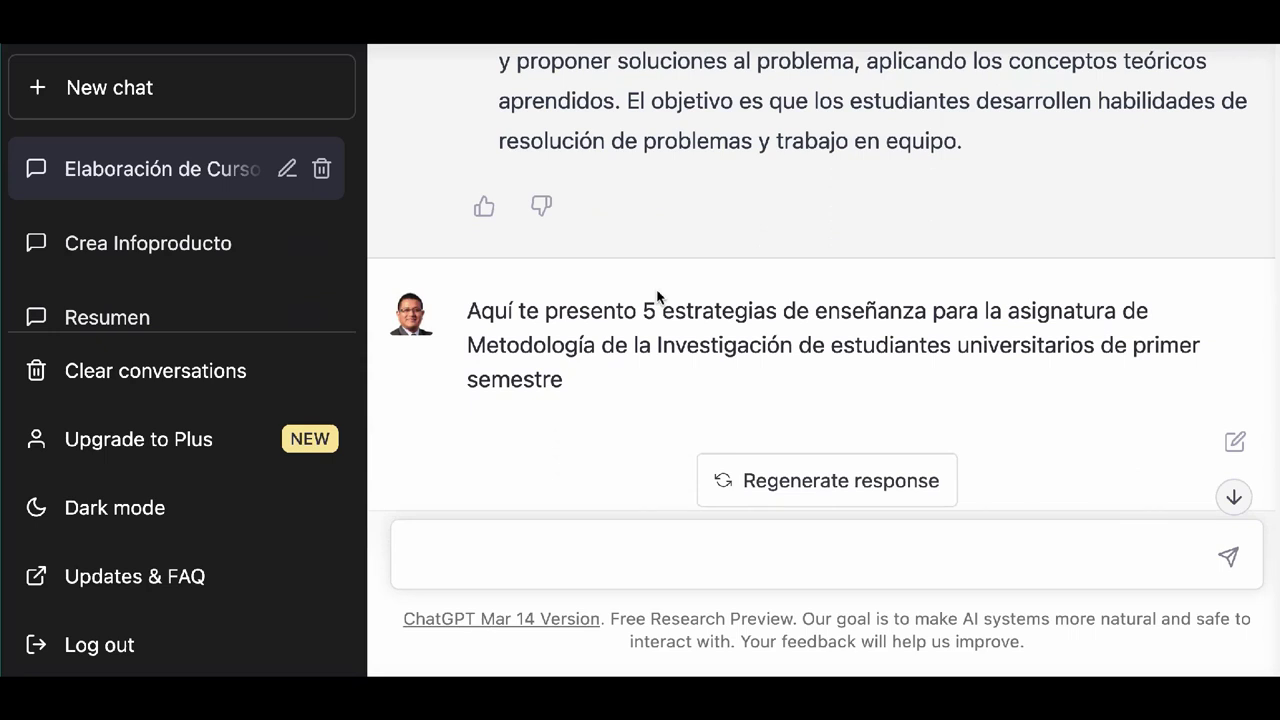
scroll(657, 297, "up", 2)
scroll(657, 297, "down", 6)
scroll(657, 291, "down", 3)
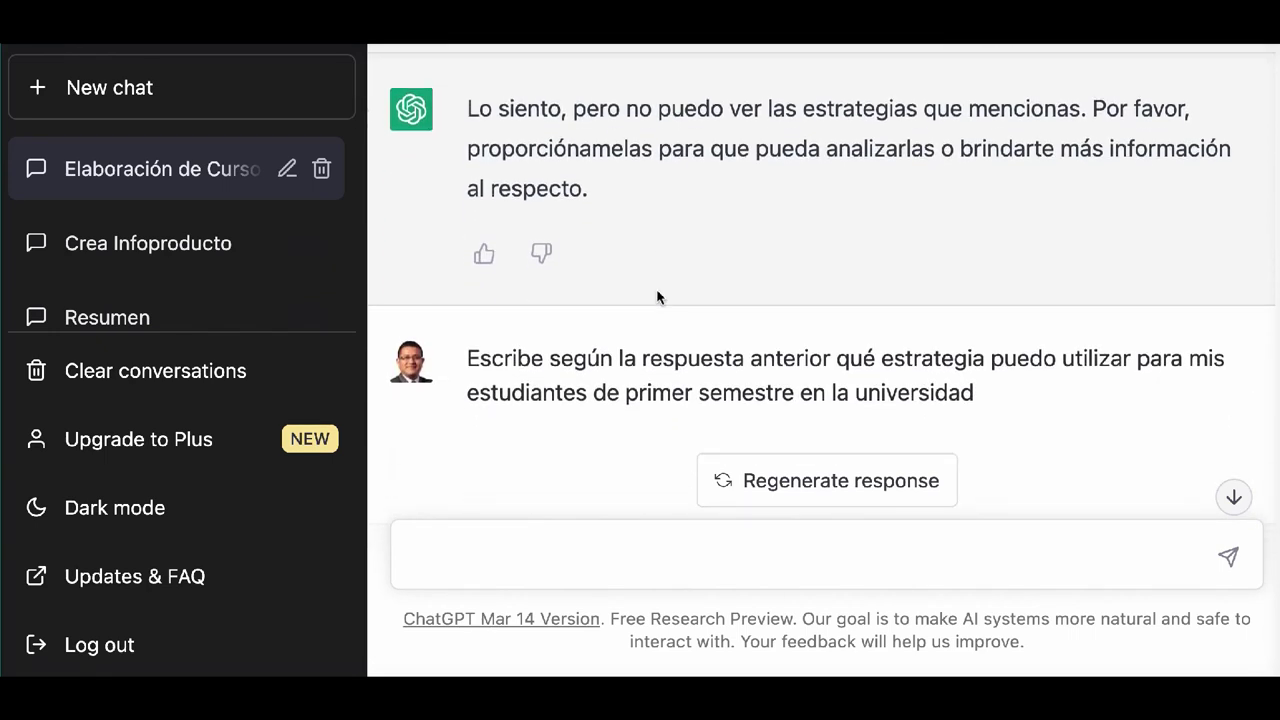